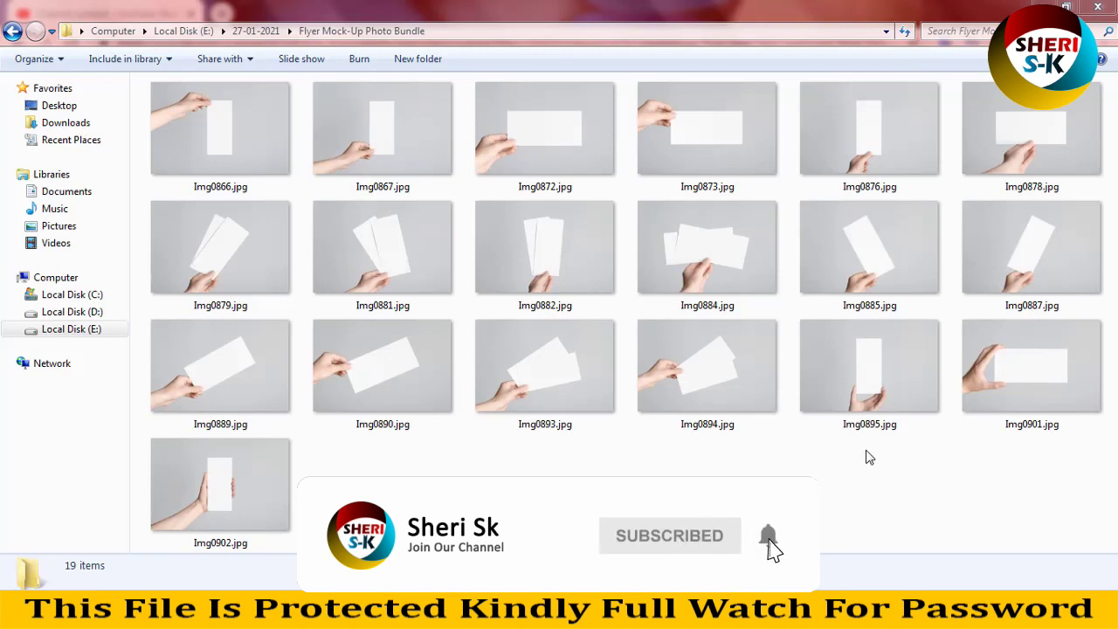
Preview the mock-up photos, Img0866 through Img0890, from the folder.
left_click(742, 388)
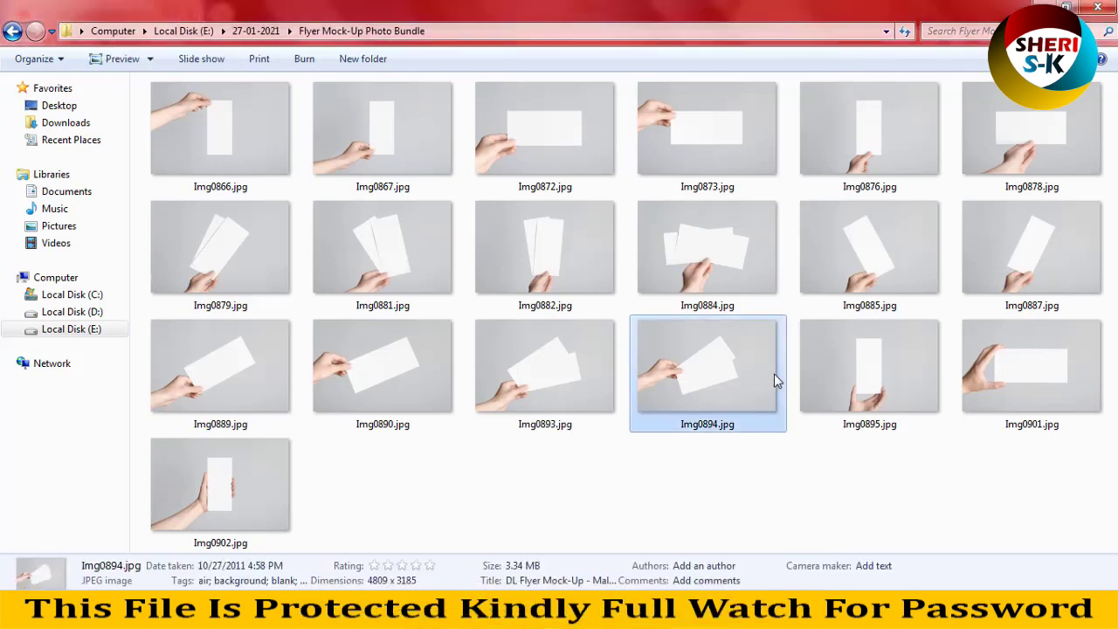
left_click(790, 340)
double_click(233, 176)
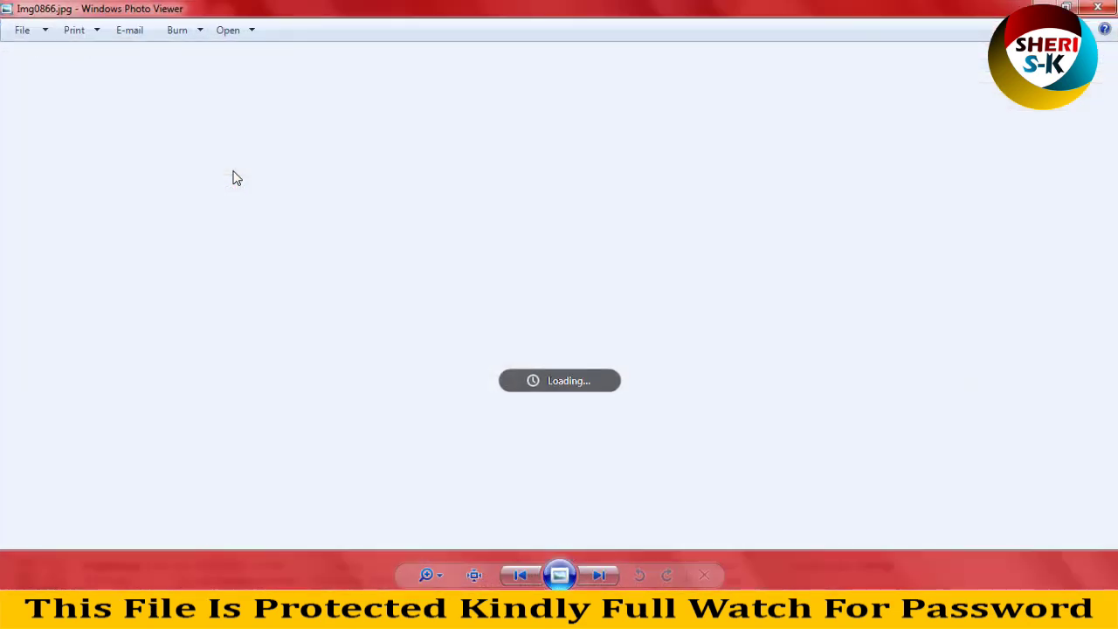
key("Right")
key("Right")
key("Right")
key("Right")
key("Right")
key("Right")
key("Right")
key("Right")
key("Right")
key("Right")
key("Right")
key("Right")
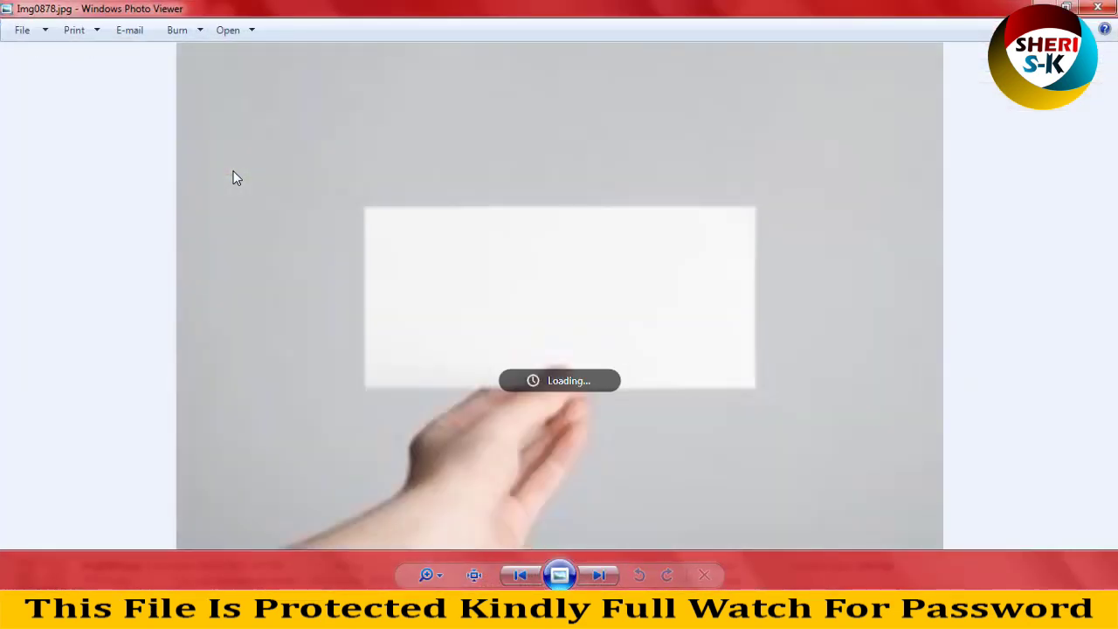
key("Right")
key("Right")
key("Right")
key("Right")
key("Right")
key("Right")
key("Right")
key("Right")
key("Right")
key("Right")
key("Right")
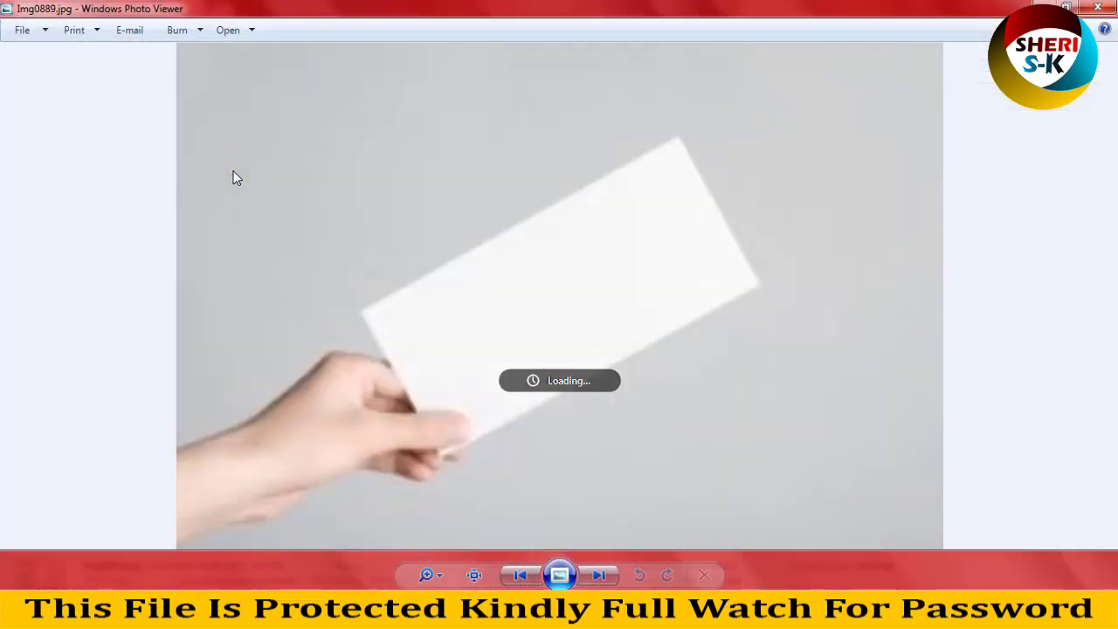
key("Right")
scroll(660, 241, "up", 2)
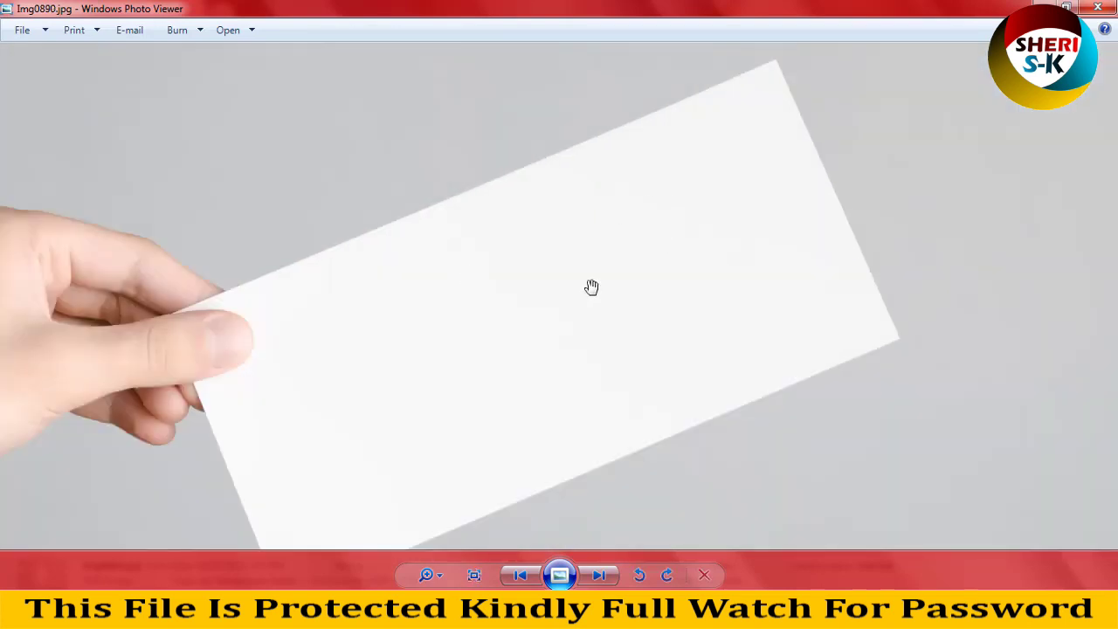
scroll(564, 302, "down", 2)
left_click(1105, 7)
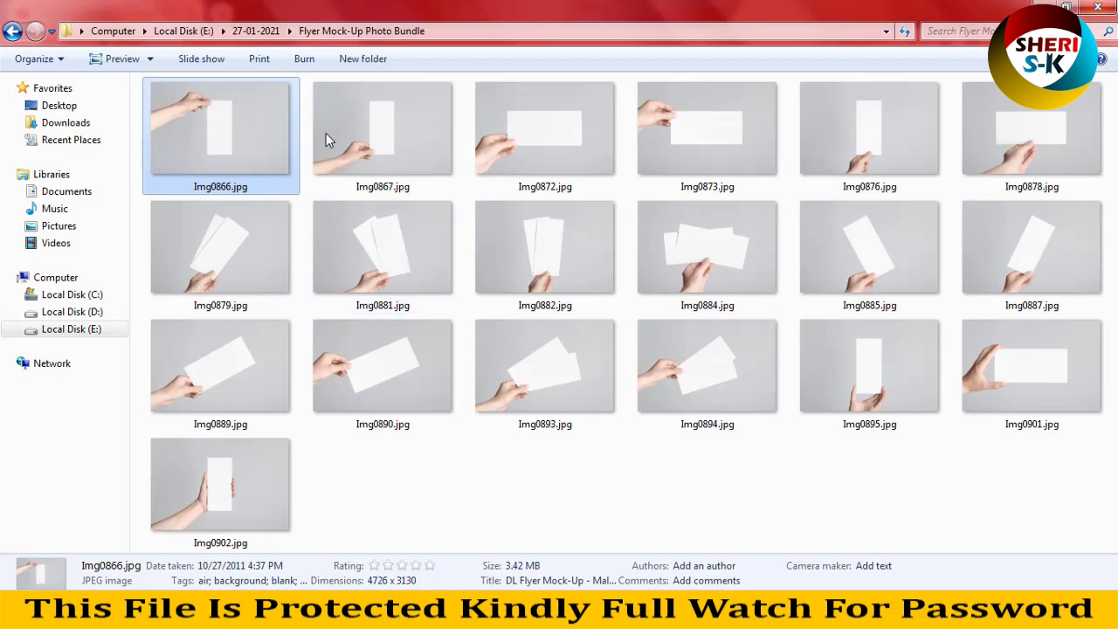
Bring Img0867 into Photoshop, unlock its Background layer, and try Magic Wand selections on background and hand.
left_click_drag(375, 141, 355, 194)
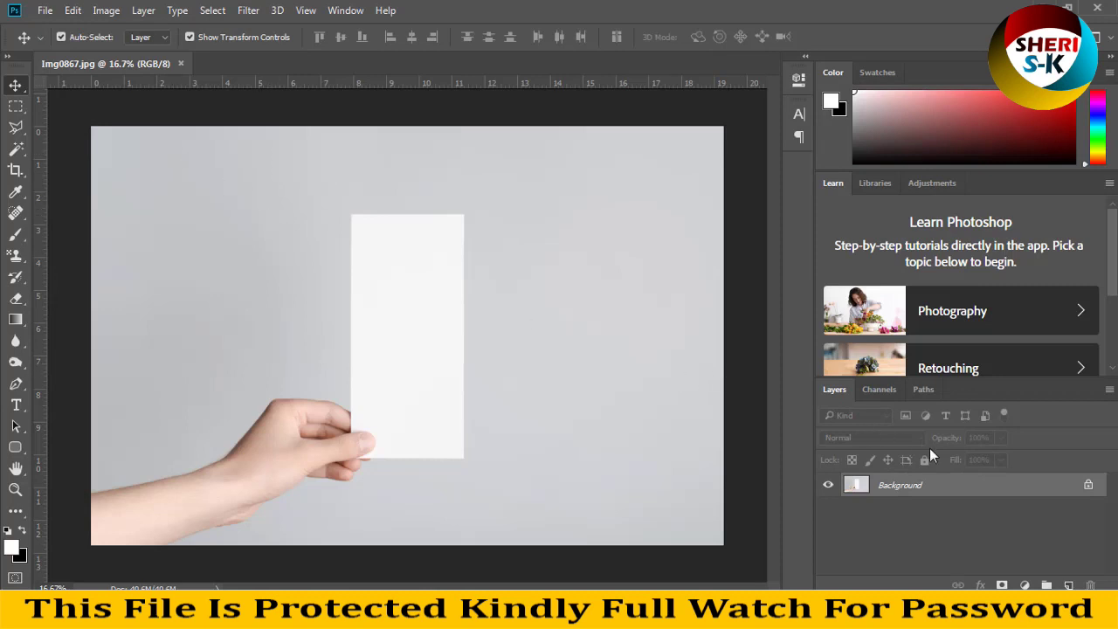
left_click(1088, 486)
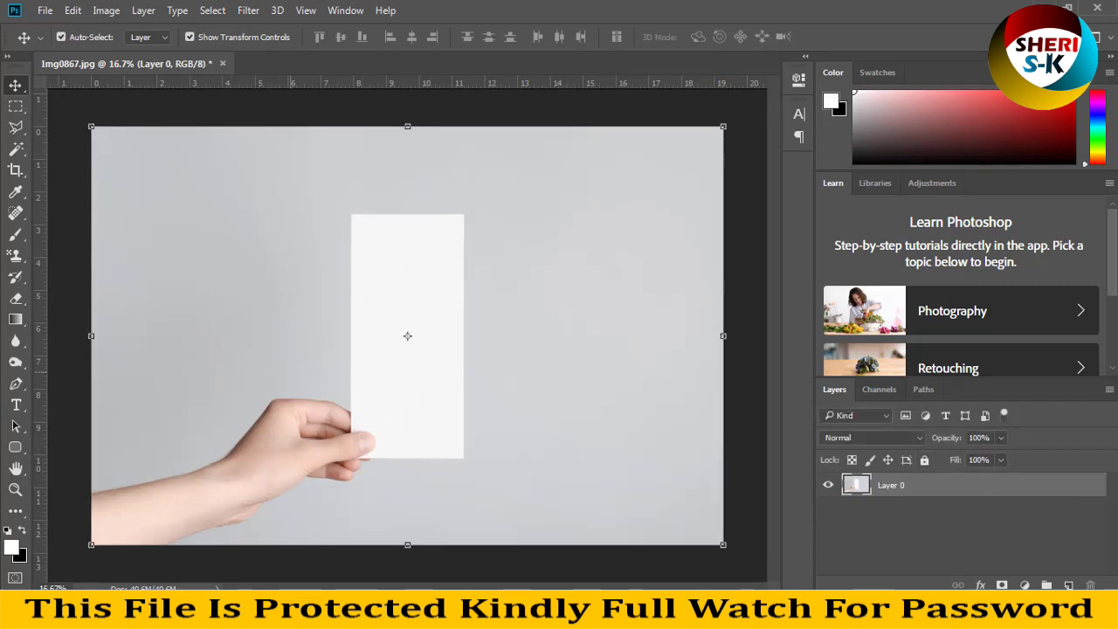
left_click(16, 148)
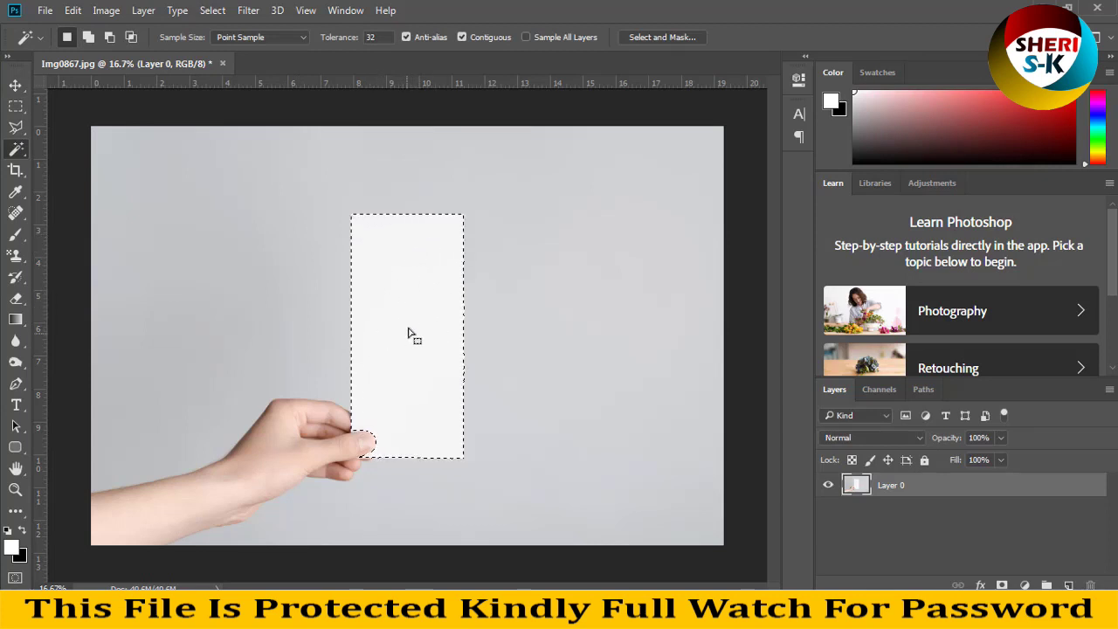
left_click(501, 297)
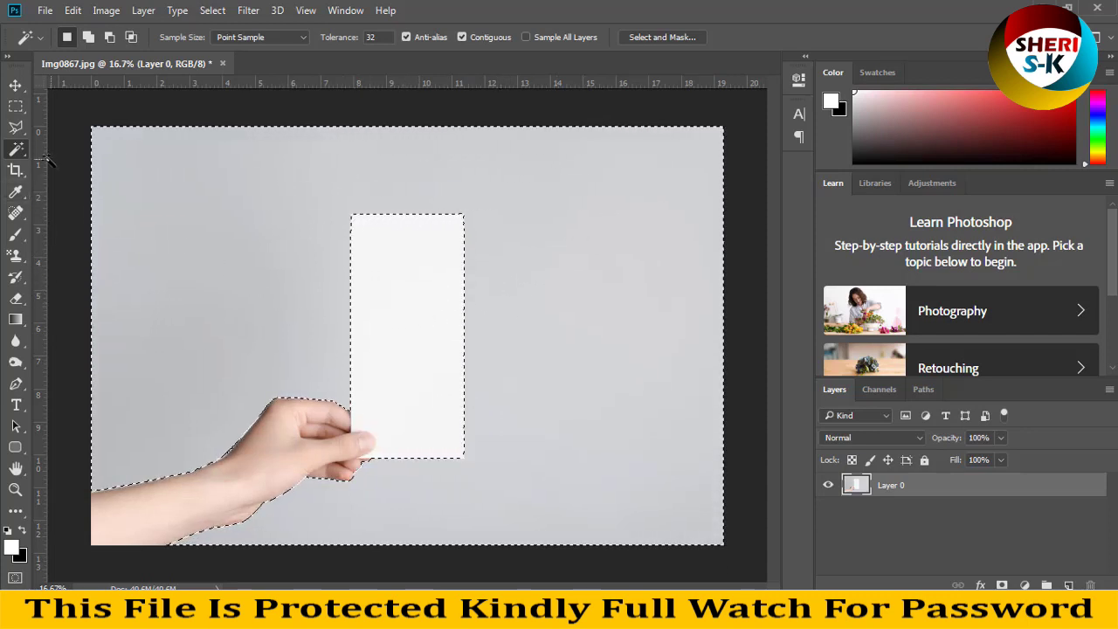
left_click(16, 106)
key("ctrl+d")
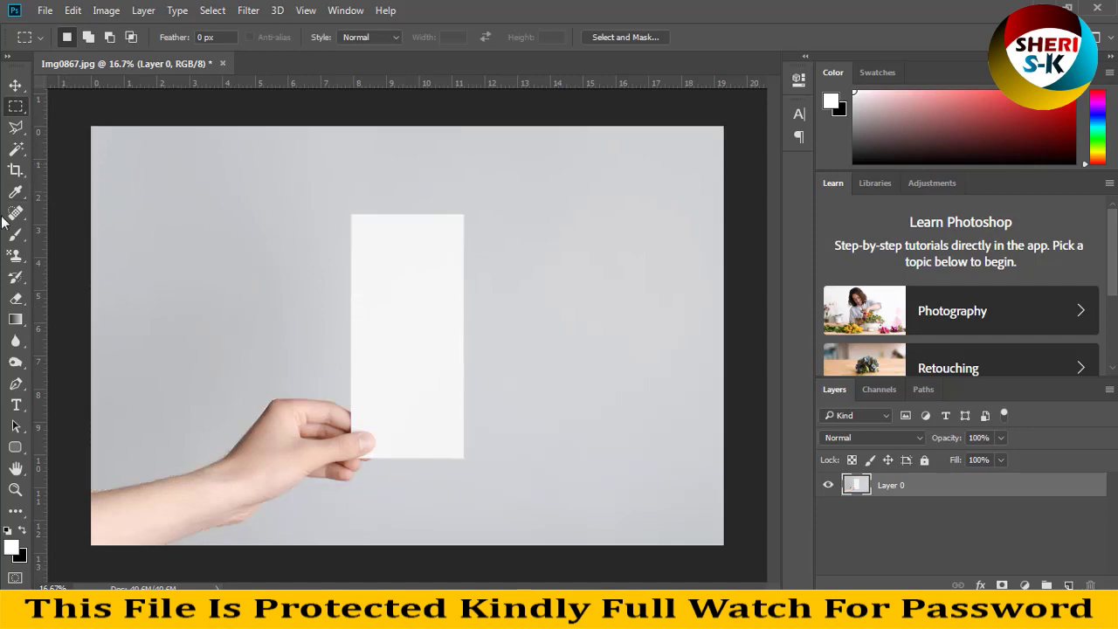
left_click(16, 149)
left_click(249, 480)
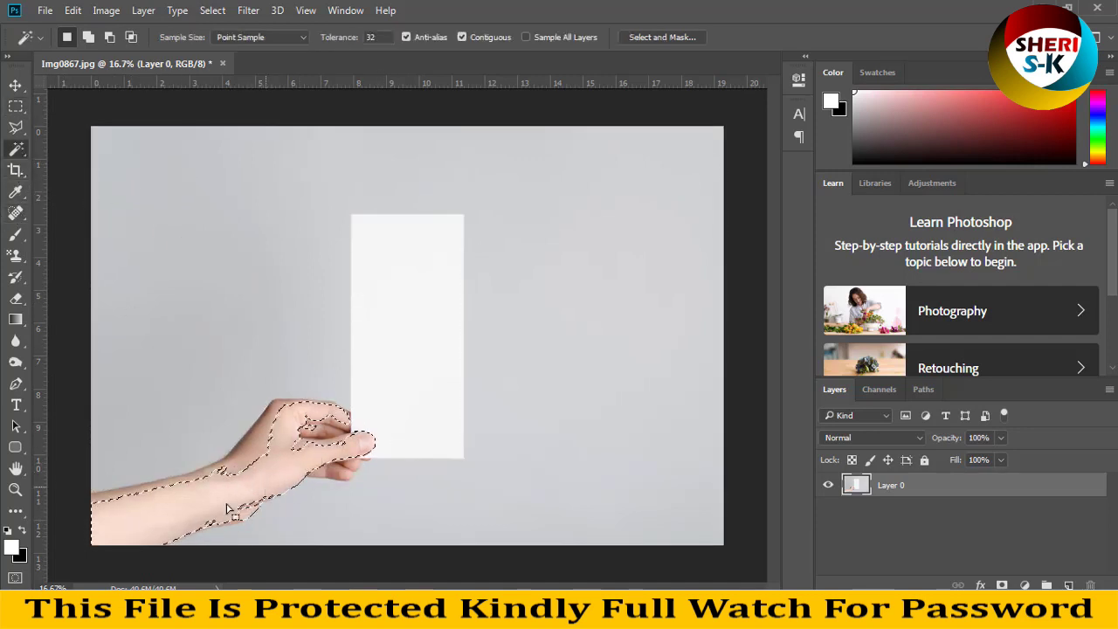
left_click(16, 105)
left_click(123, 141)
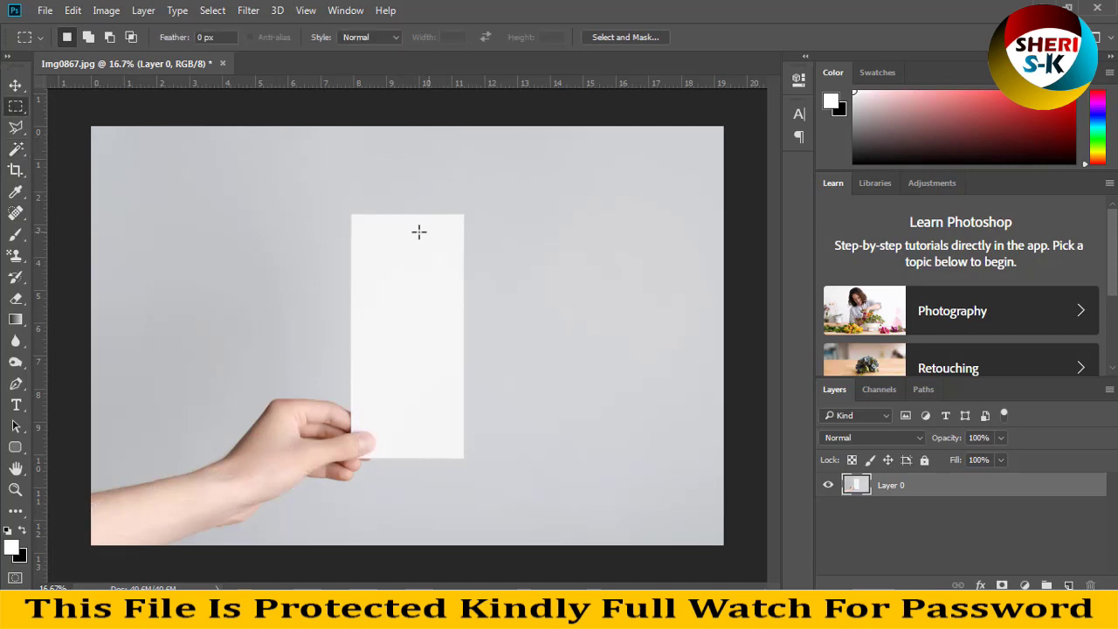
Magic Wand the white card, delete it to transparency, and deselect.
left_click(19, 150)
left_click(399, 277)
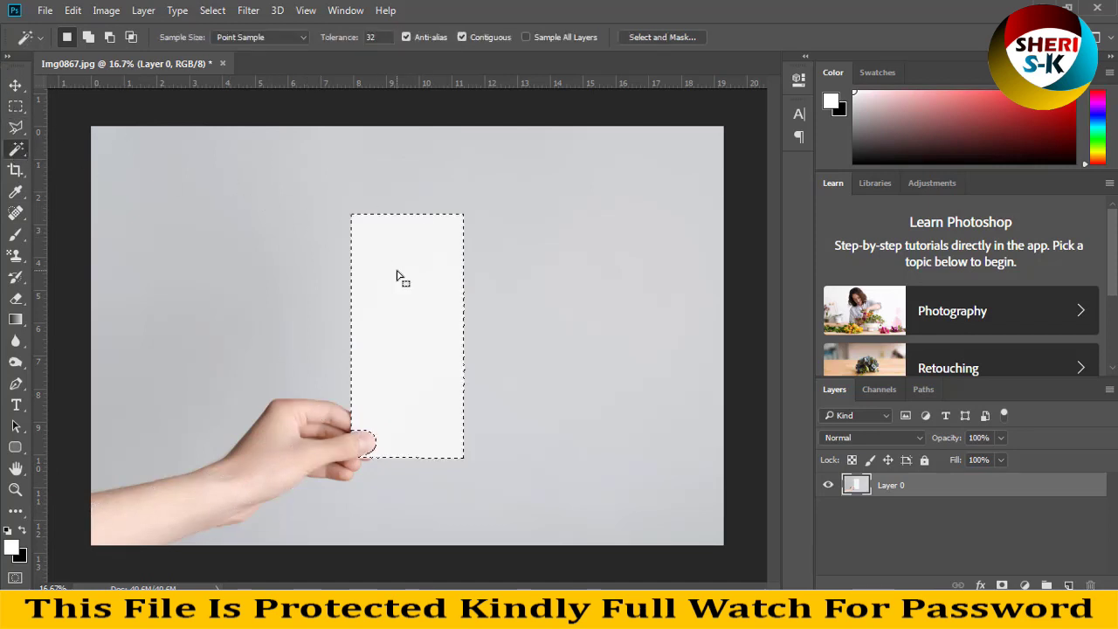
key("Delete")
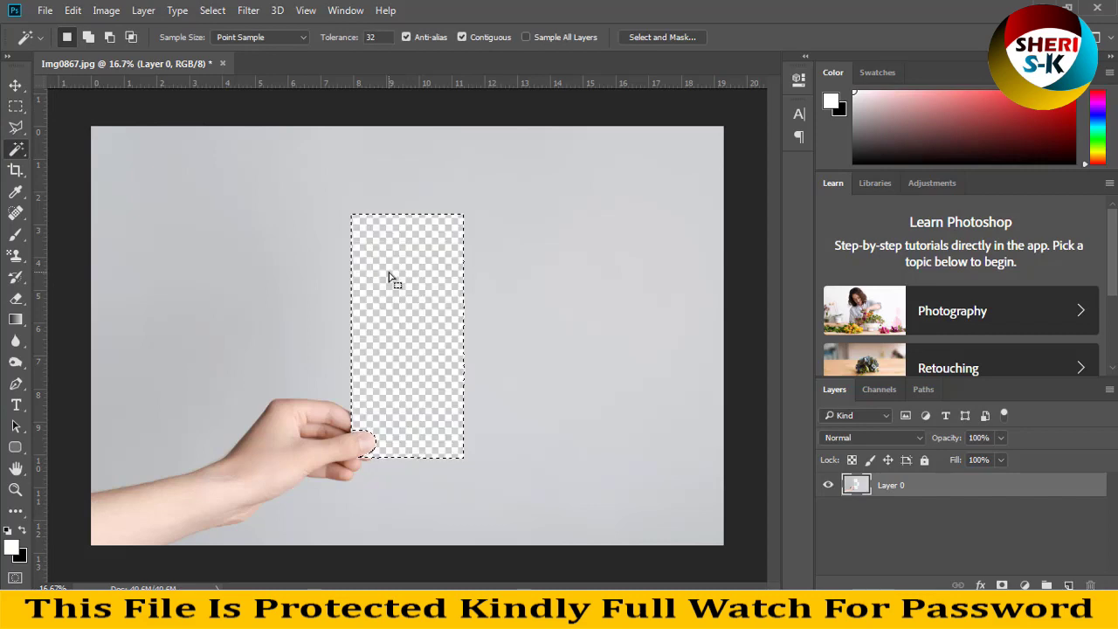
left_click(15, 106)
left_click(308, 163)
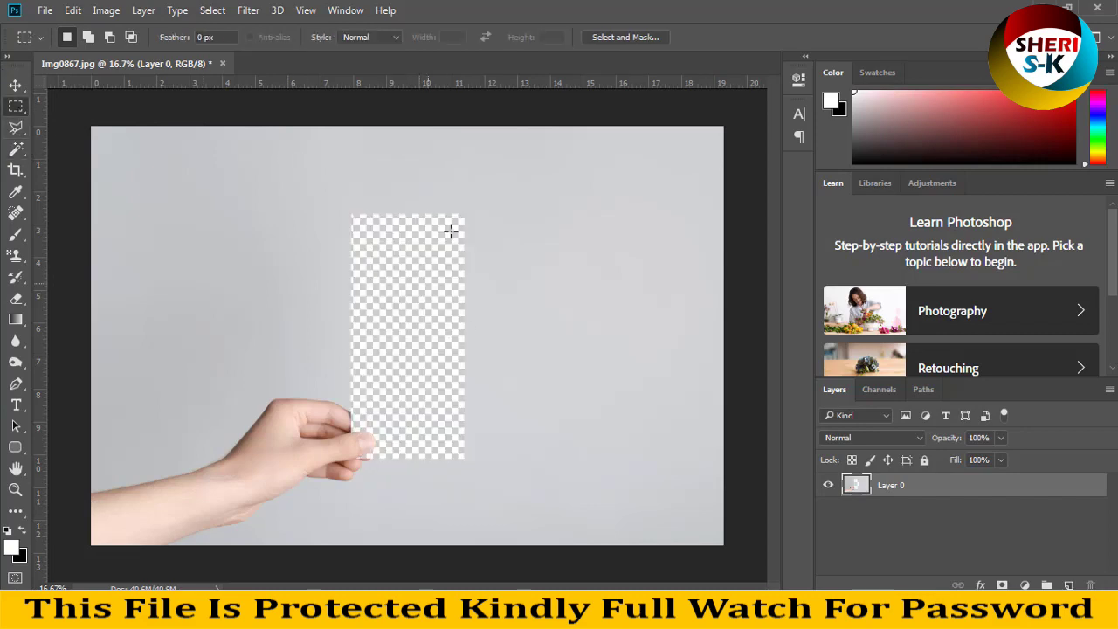
Open the flyer design '0001 copy.jpg' in its own floating window.
left_click(48, 10)
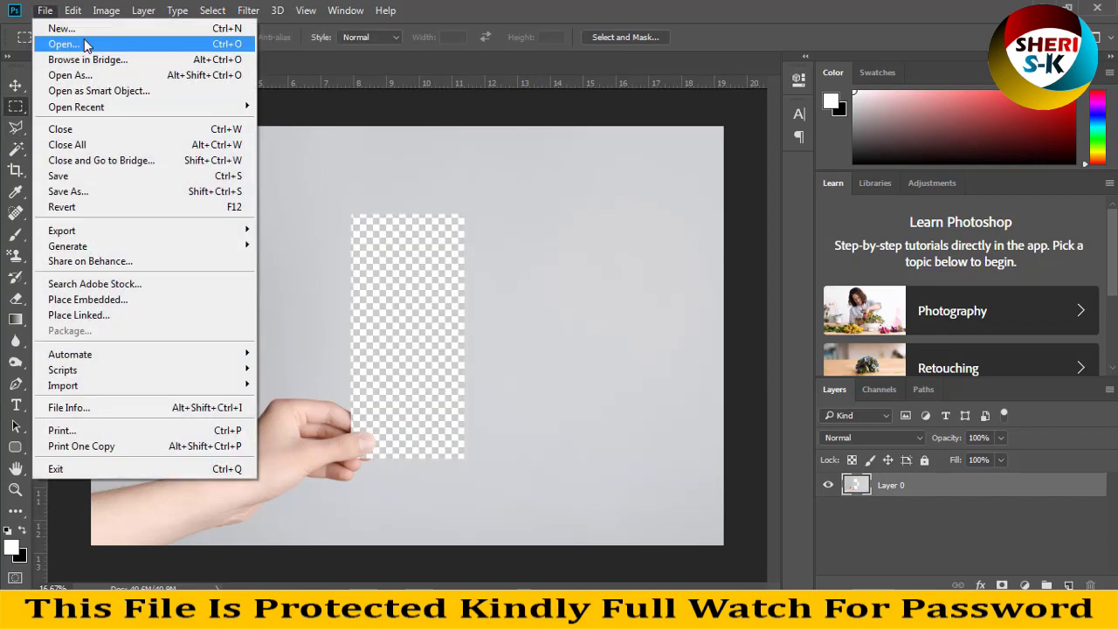
left_click(88, 42)
double_click(244, 123)
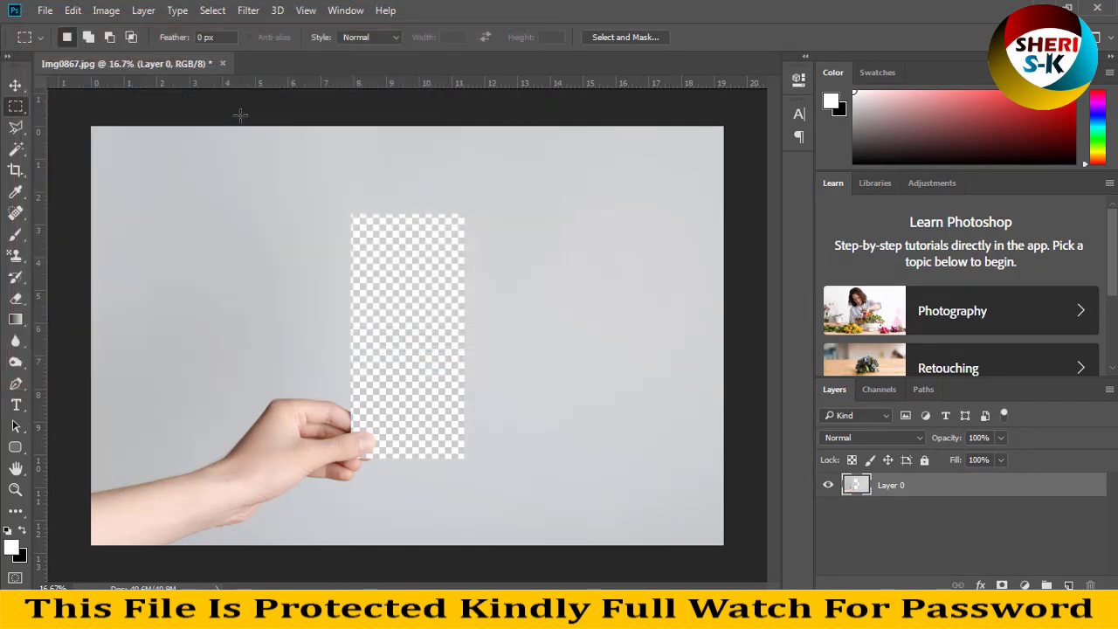
left_click_drag(302, 70, 332, 119)
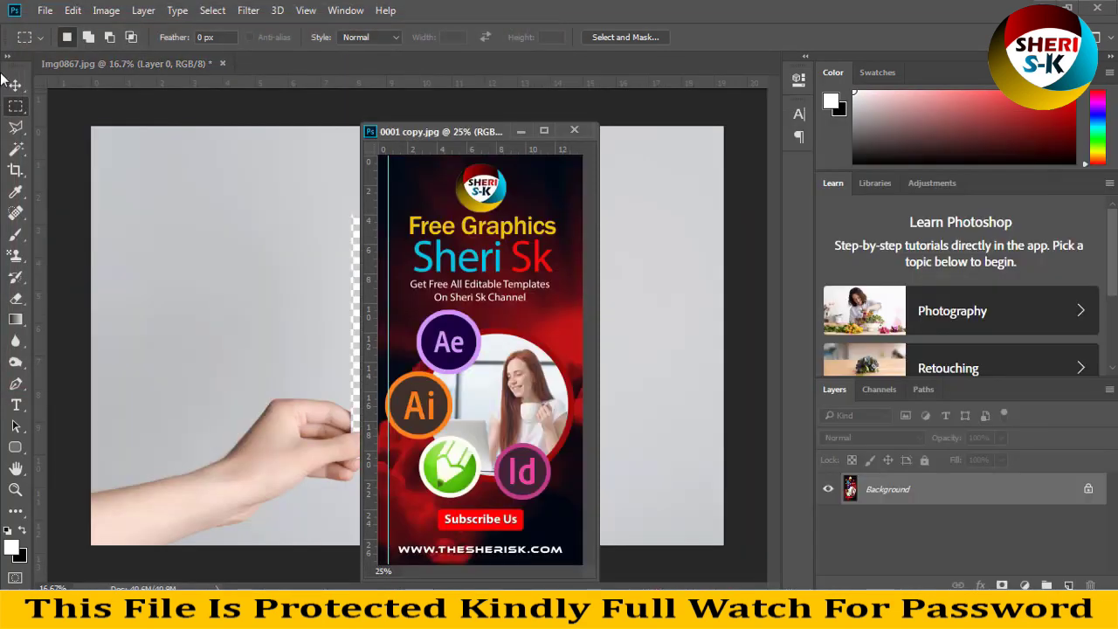
Drag the flyer into the Img0867 mockup, put it beneath the hand layer, and scale it to fit the card.
key("v")
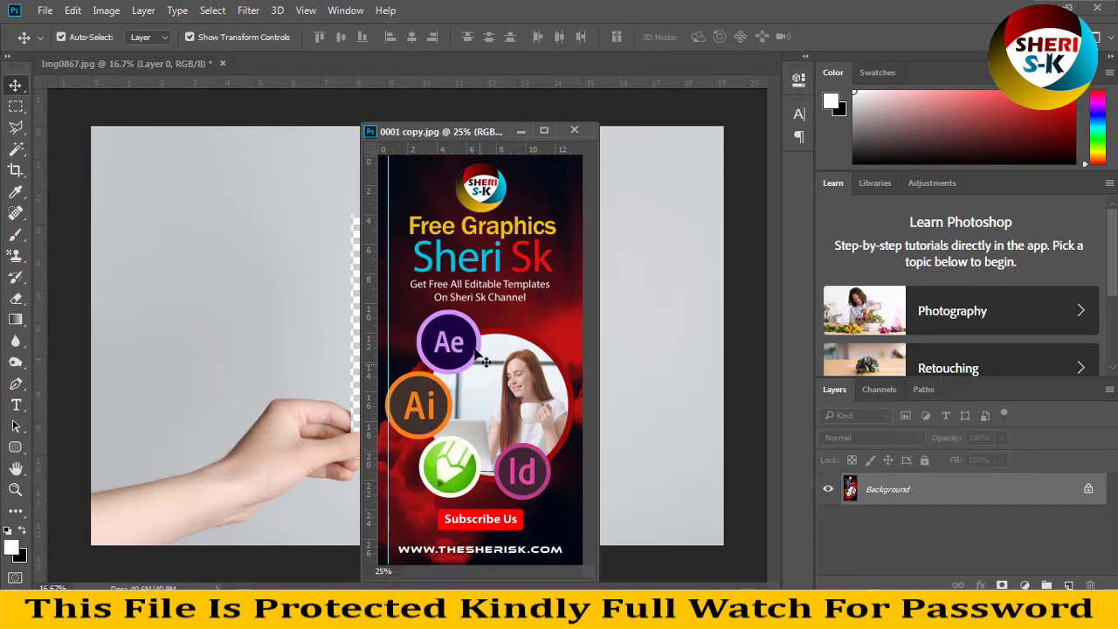
left_click_drag(479, 326, 305, 342)
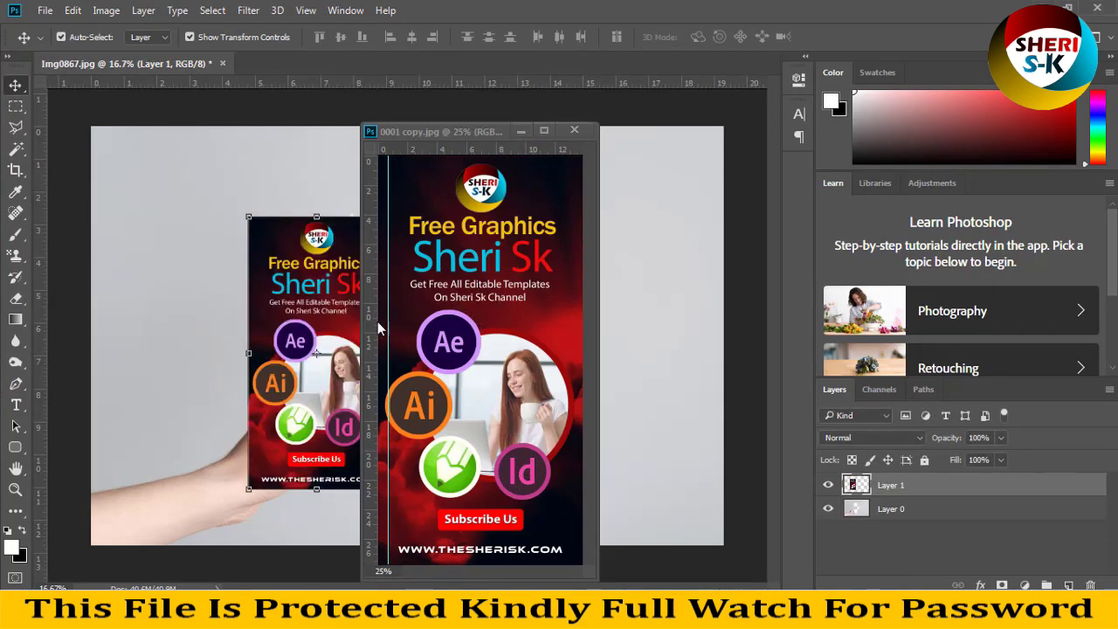
left_click(523, 129)
left_click_drag(339, 301, 438, 292)
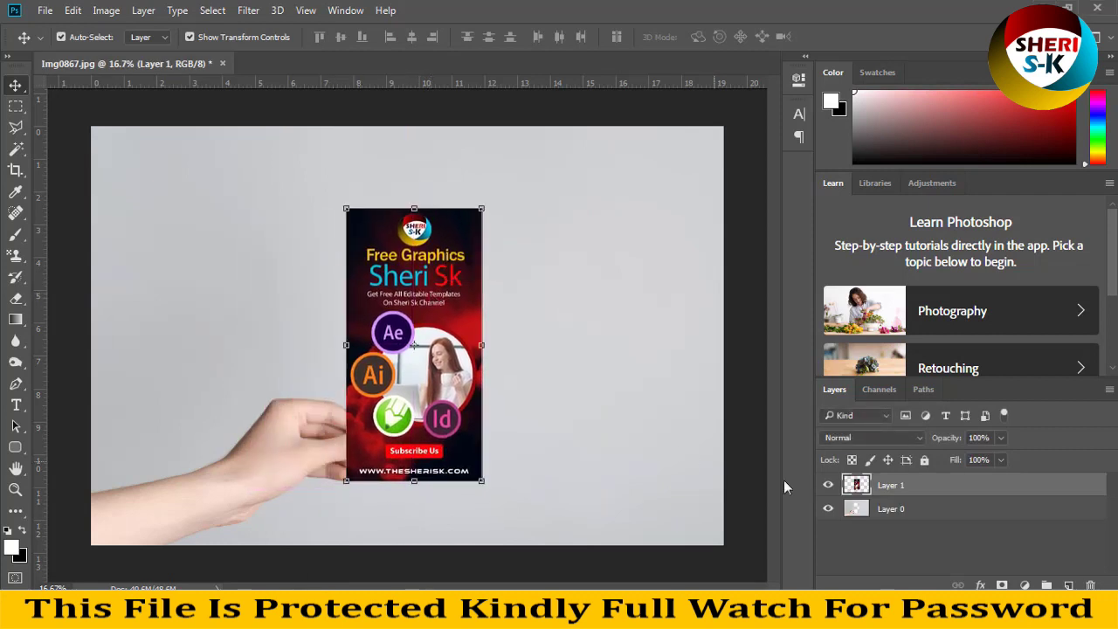
left_click_drag(882, 484, 891, 532)
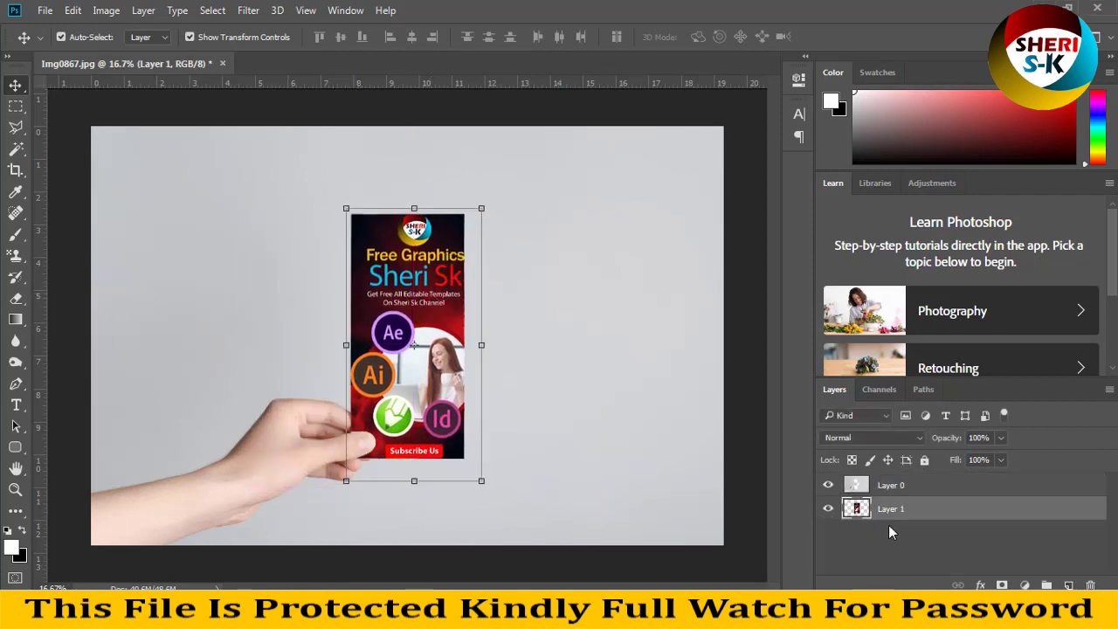
left_click_drag(402, 307, 403, 314)
mouse_move(482, 483)
left_mouse_down()
mouse_move(471, 457)
mouse_move(469, 466)
left_mouse_up()
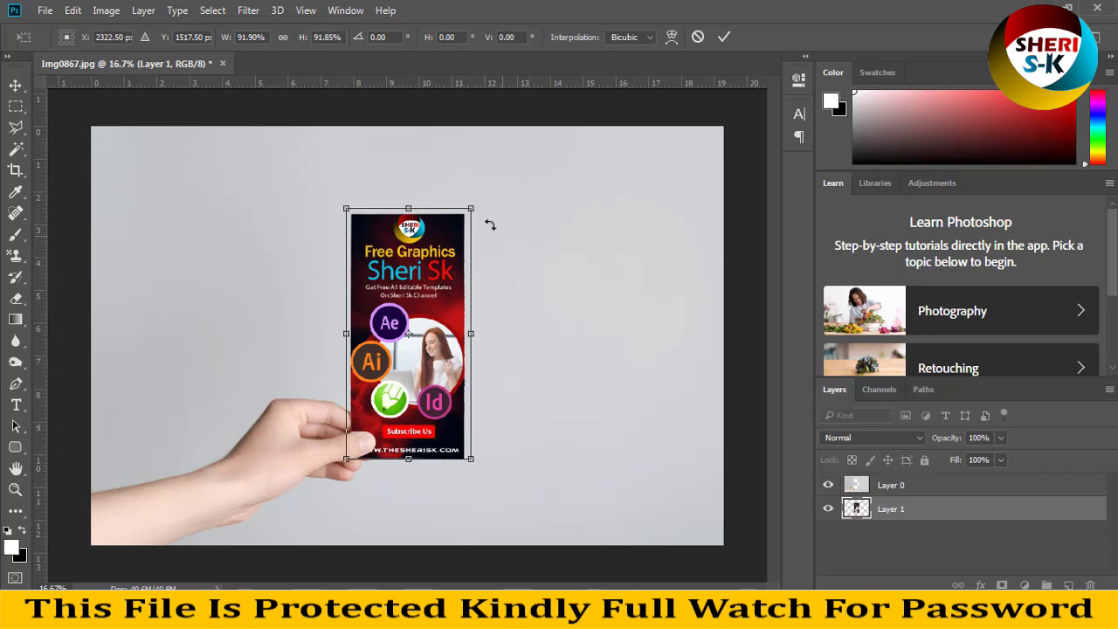
left_click_drag(469, 203, 468, 213)
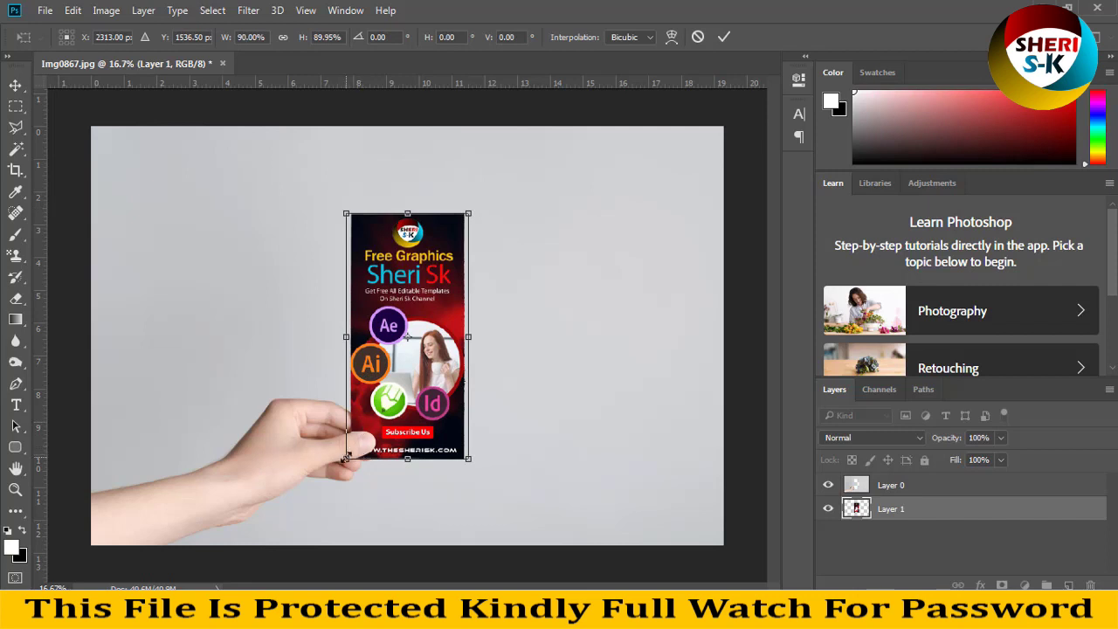
key("Return")
Check the flyer's placement, then close the mockup without saving.
left_click(585, 441)
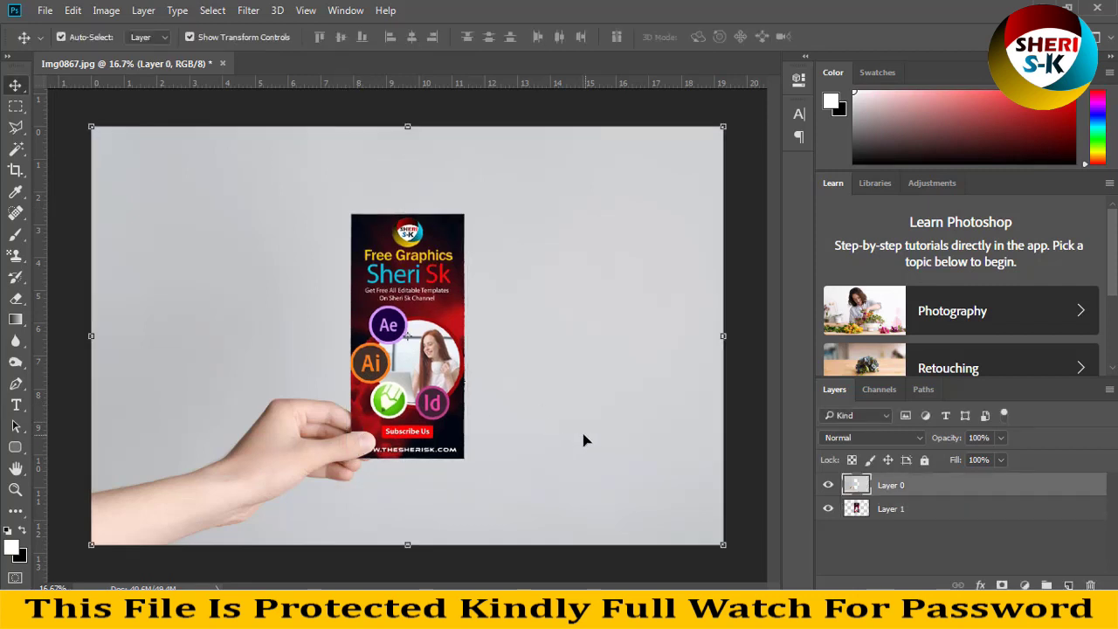
left_click(441, 401)
left_click(595, 473)
left_click_drag(382, 355, 424, 325)
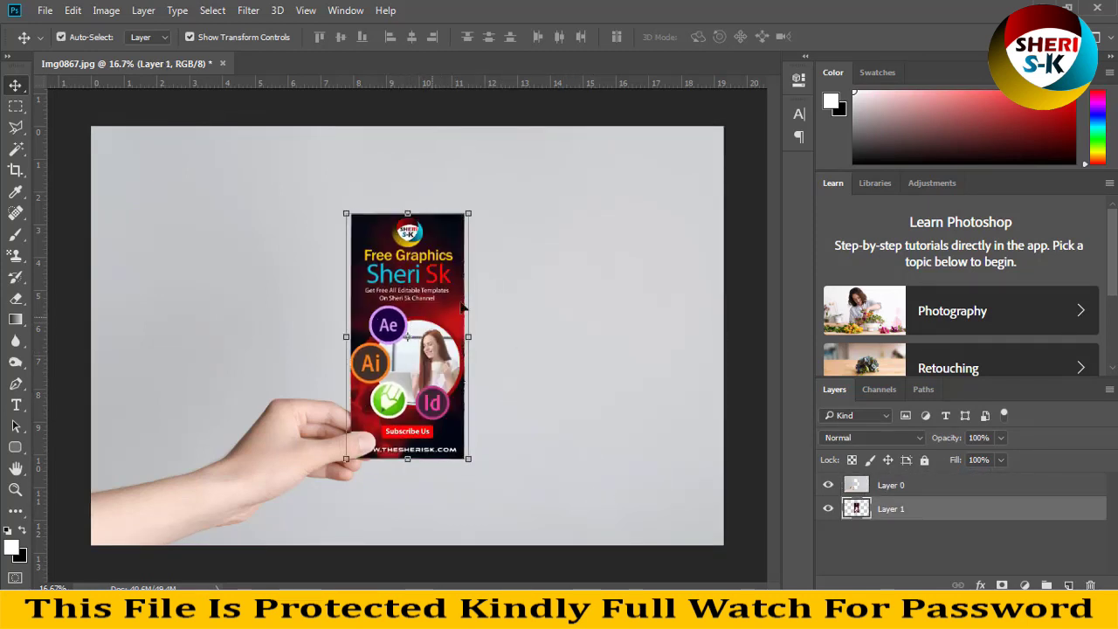
left_click(536, 258)
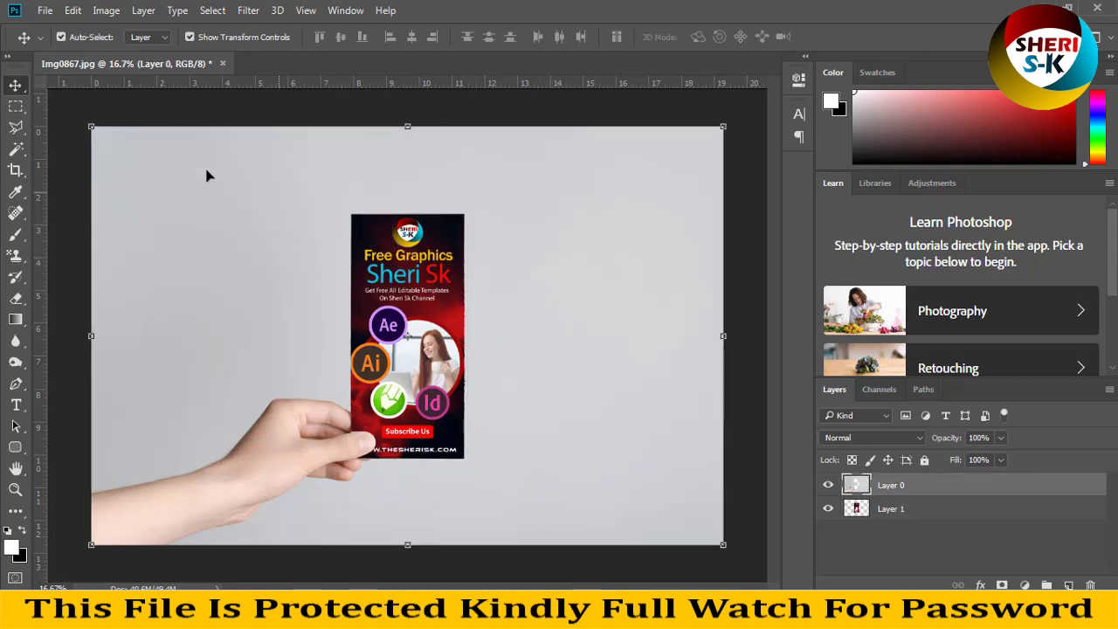
left_click(223, 64)
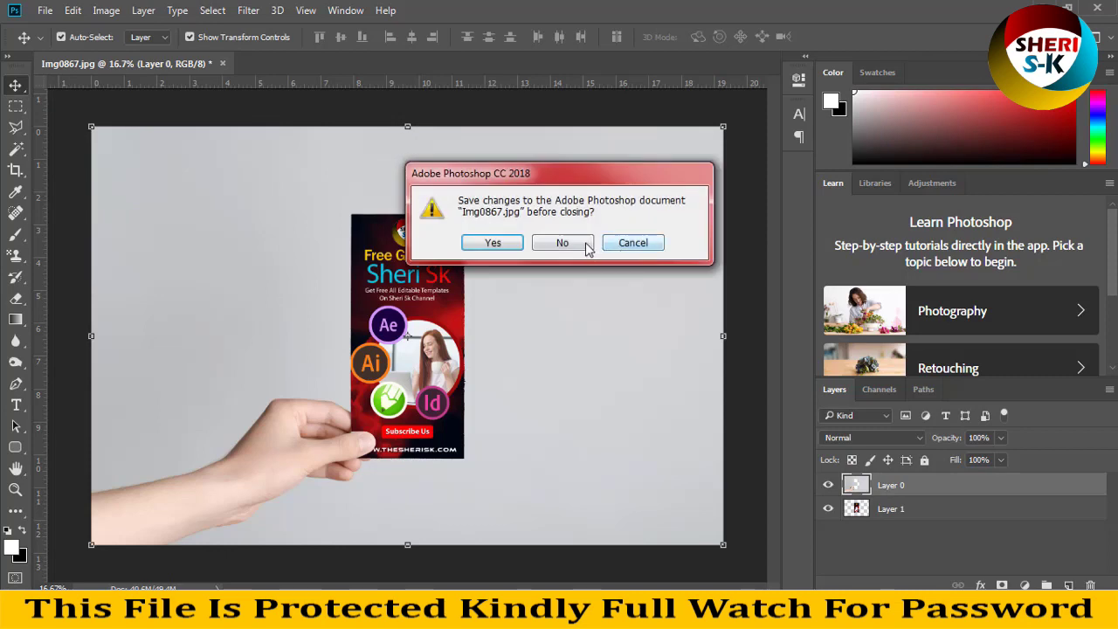
left_click(583, 243)
Open Img0895.jpg in Photoshop via Open with in Explorer.
left_click(332, 612)
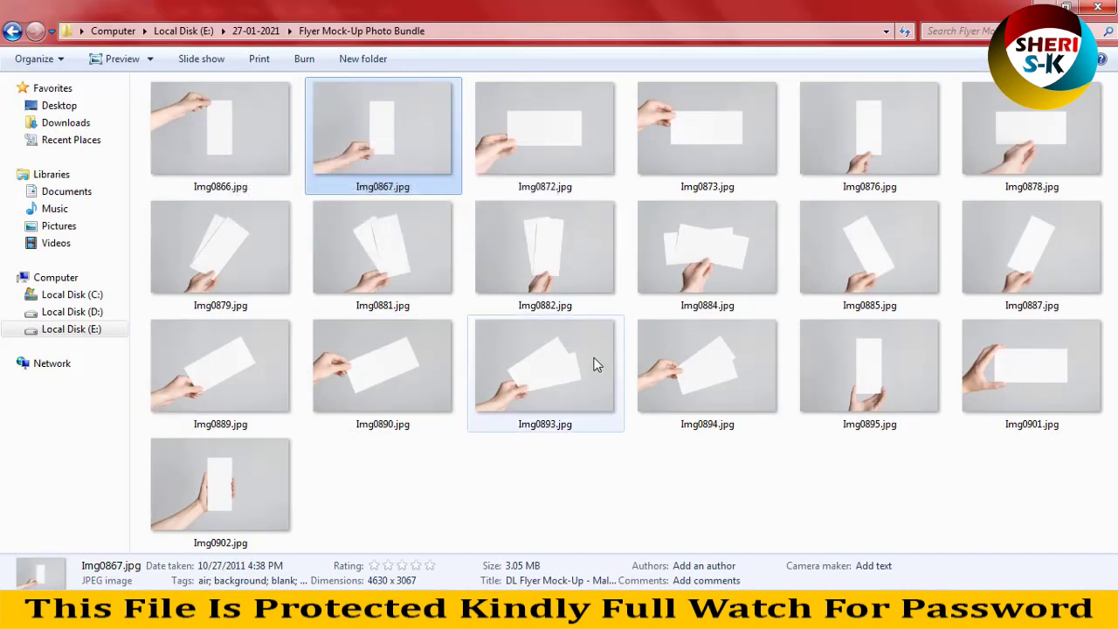
left_click(835, 360)
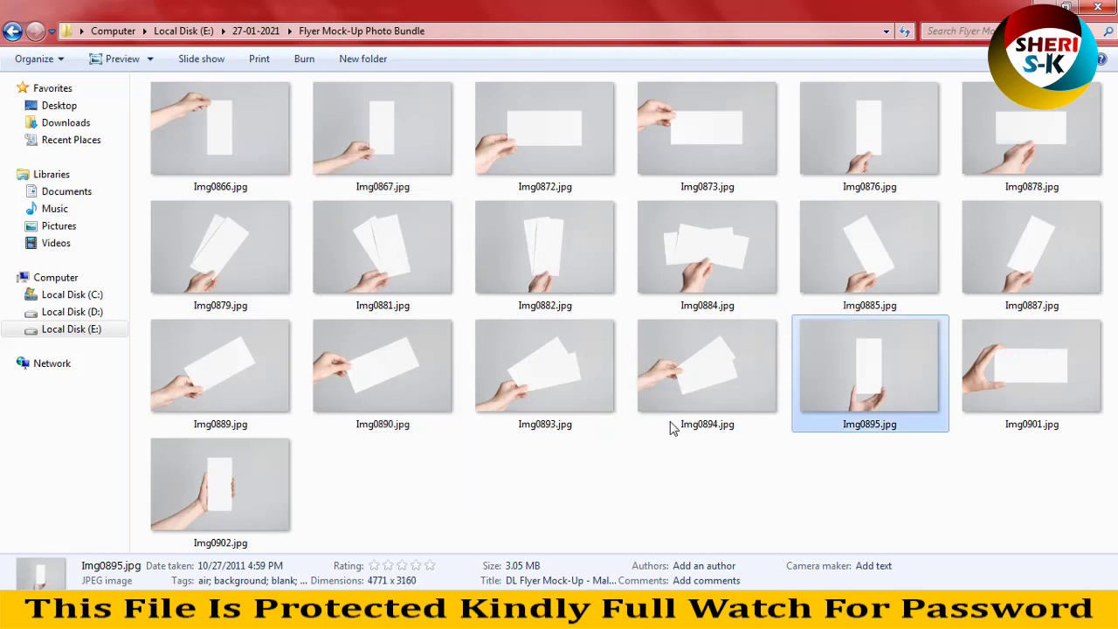
key("shift+F10")
mouse_move(924, 342)
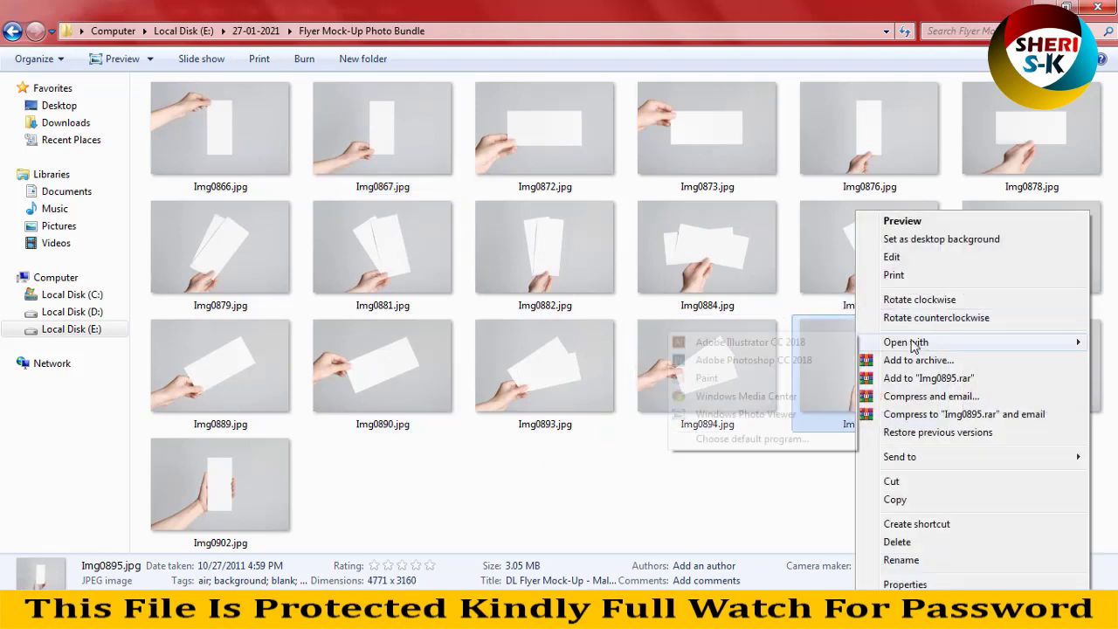
left_click(751, 360)
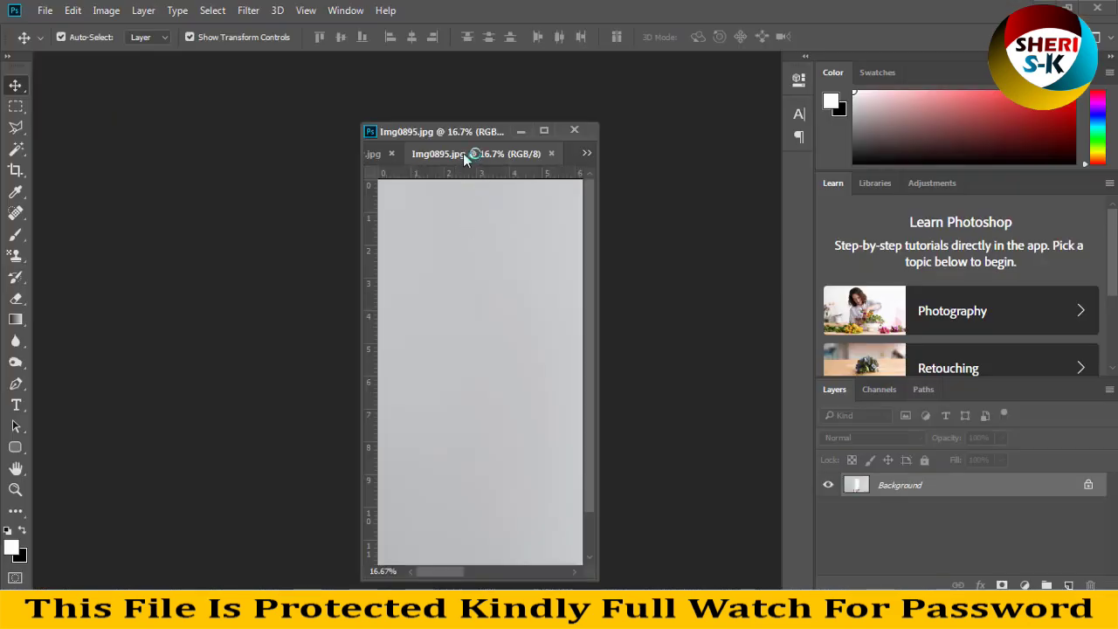
Float and enlarge Img0895, unlock its Background, and delete the Magic Wand–selected white card, then deselect.
left_click_drag(464, 157, 156, 117)
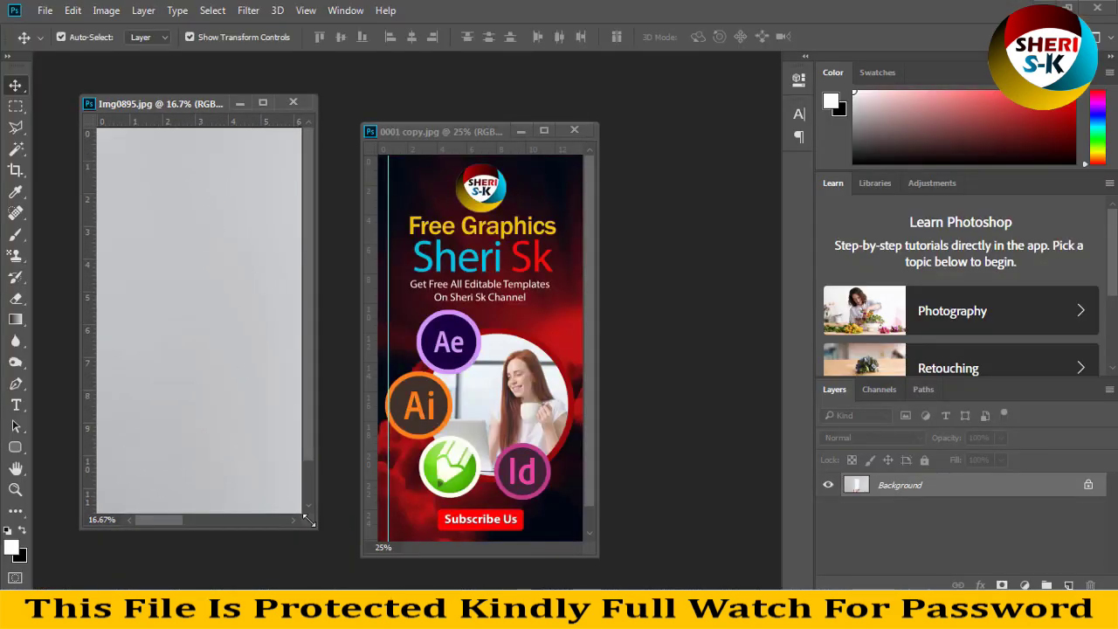
left_click_drag(308, 521, 620, 591)
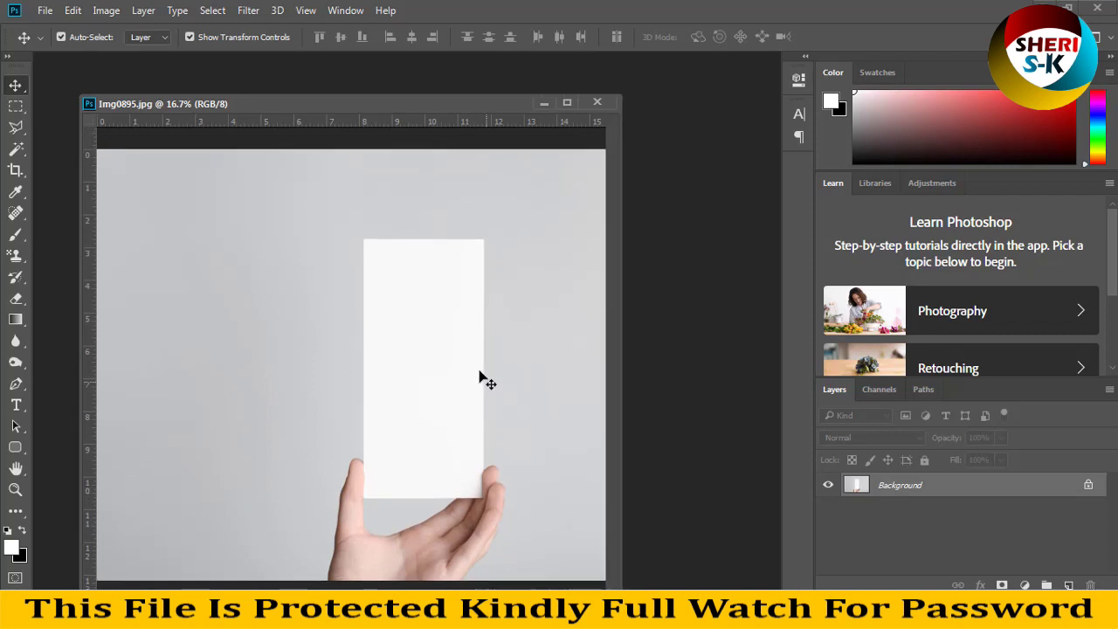
left_click(1090, 484)
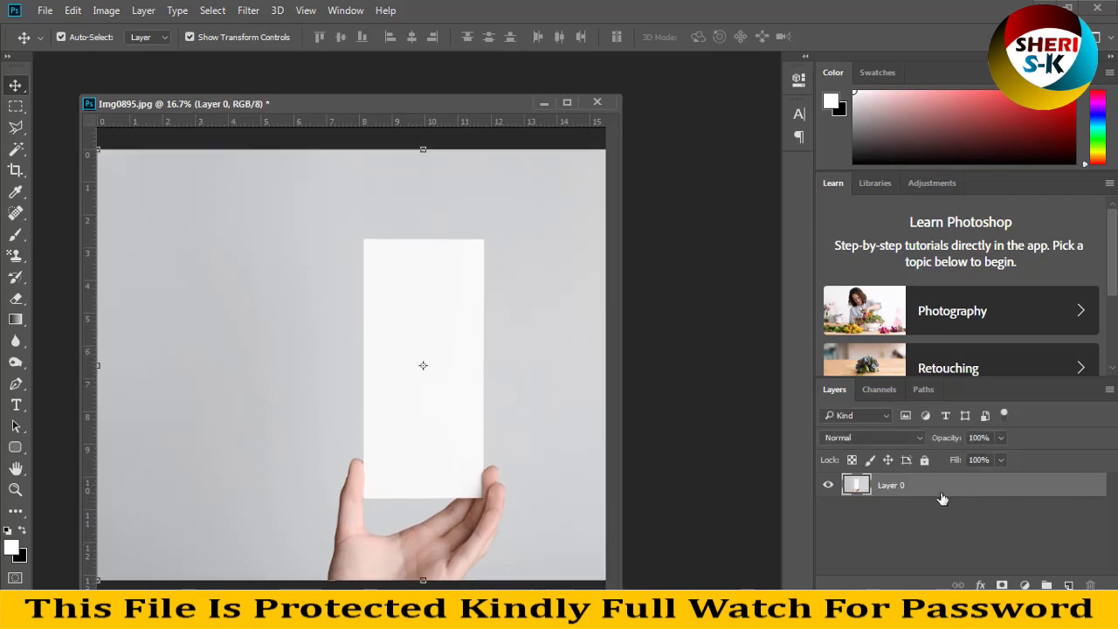
left_click(18, 150)
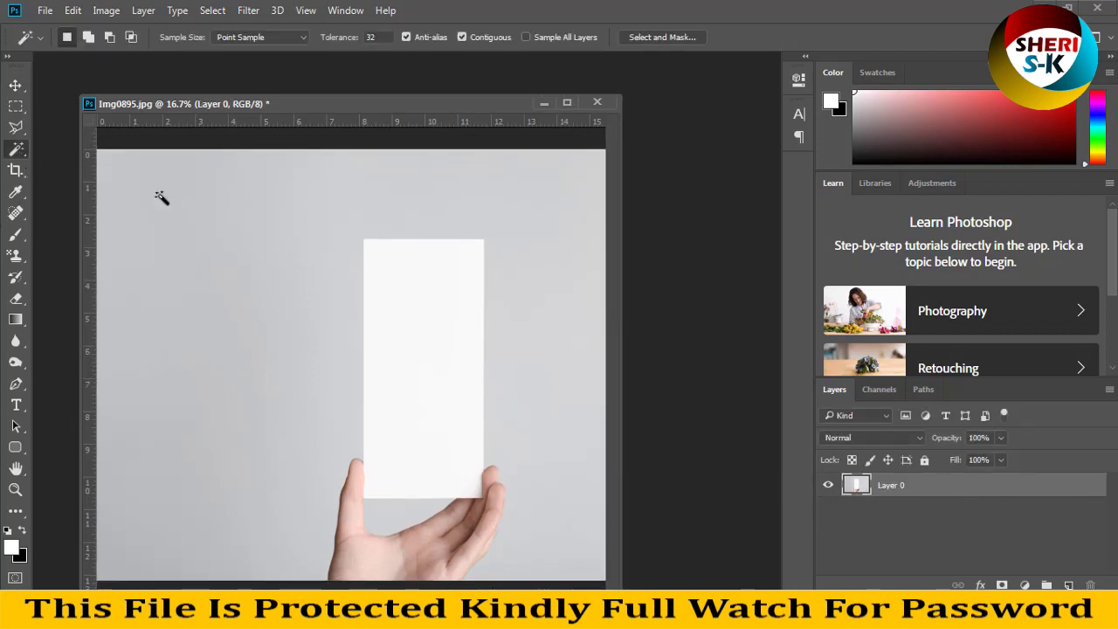
left_click(433, 341)
key("Delete")
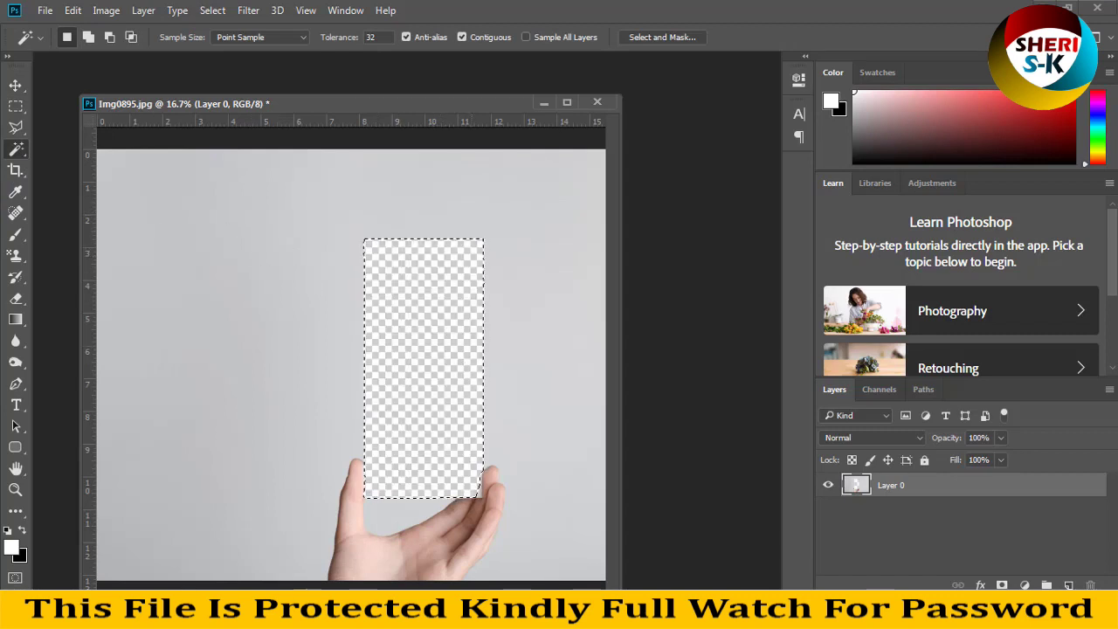
key("m")
left_click(406, 221)
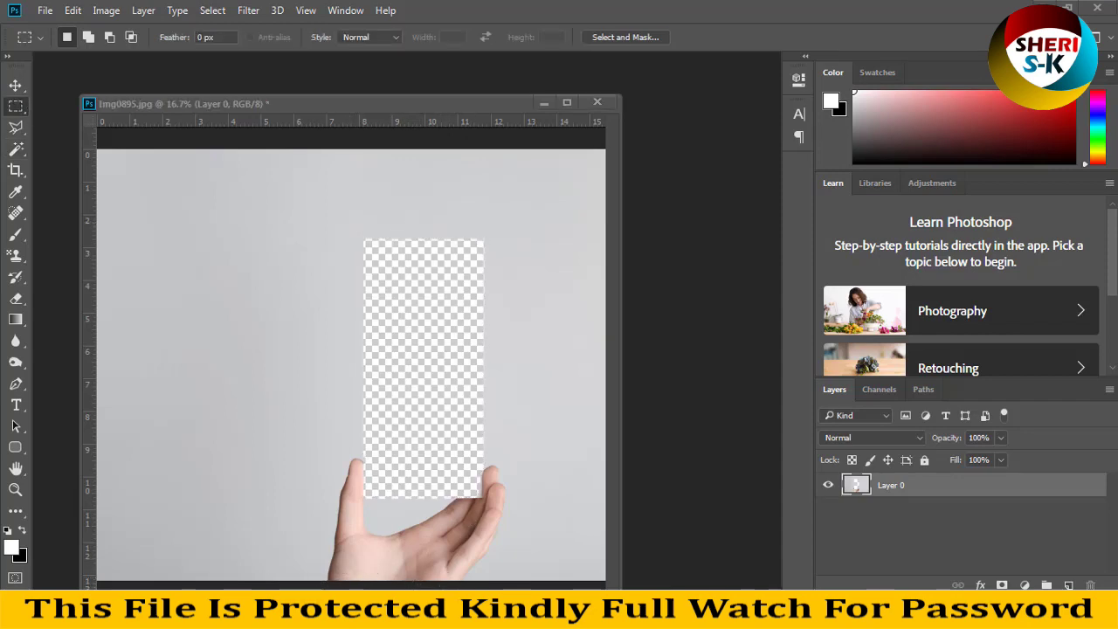
mouse_move(288, 615)
left_click(288, 515)
Paste the 0001 copy flyer into Img0895 and send it beneath the hand layer.
key("v")
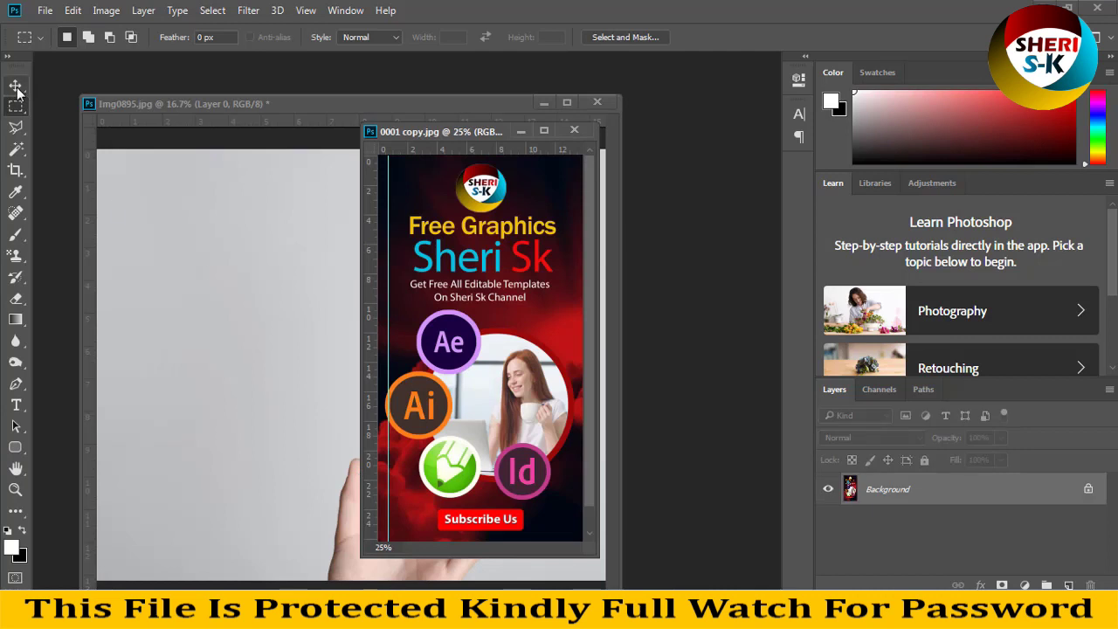
left_click_drag(472, 131, 739, 143)
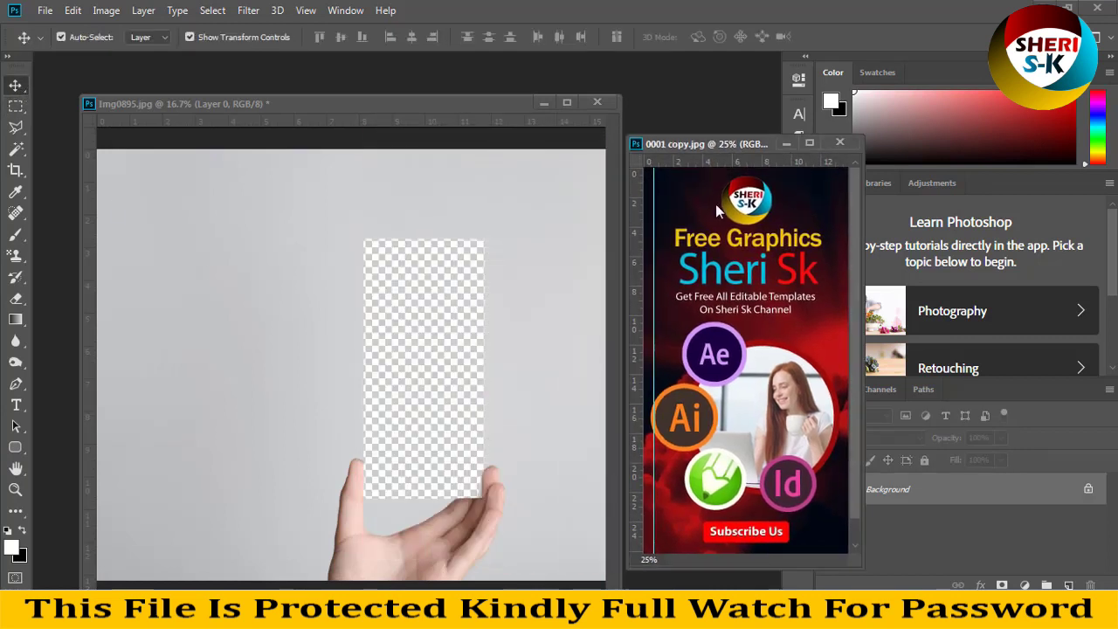
left_click(441, 357)
key("ctrl+v")
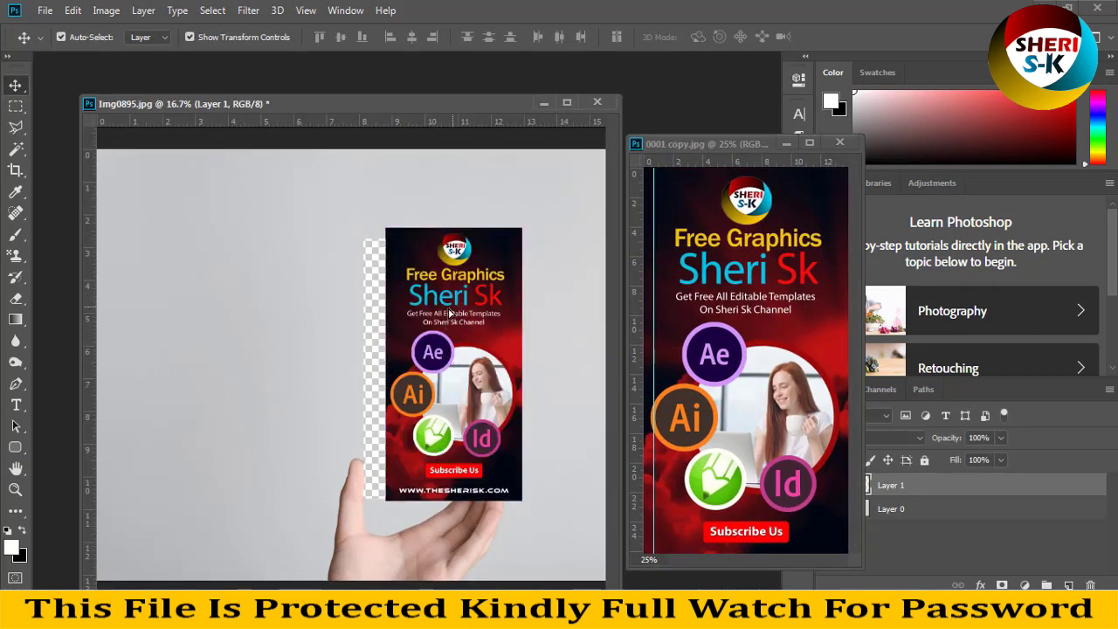
left_click_drag(461, 306, 428, 319)
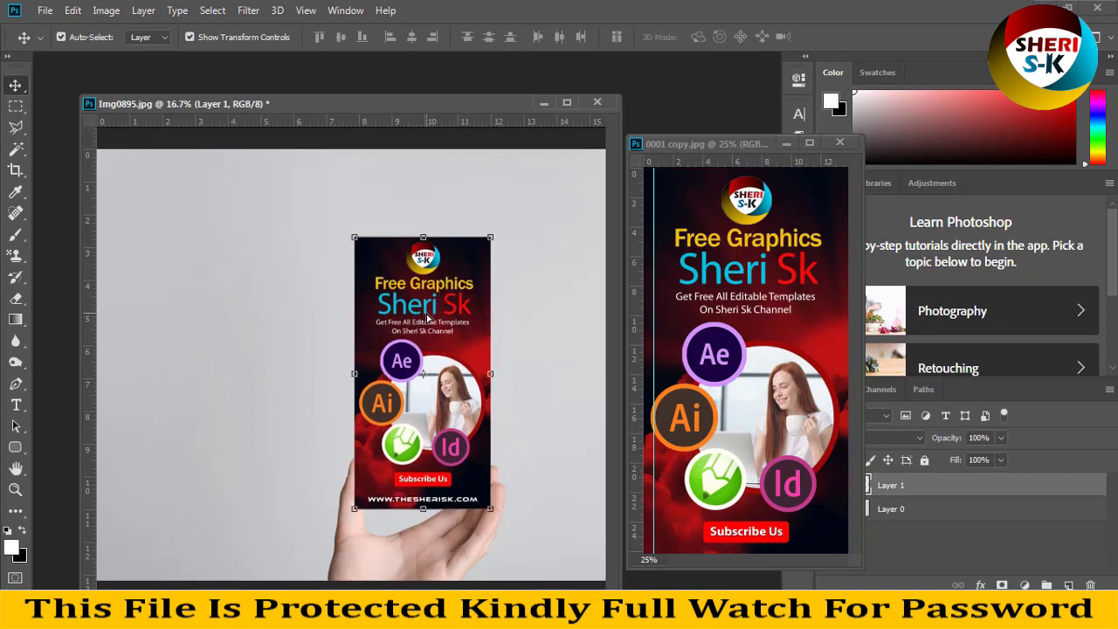
key("ctrl+bracketleft")
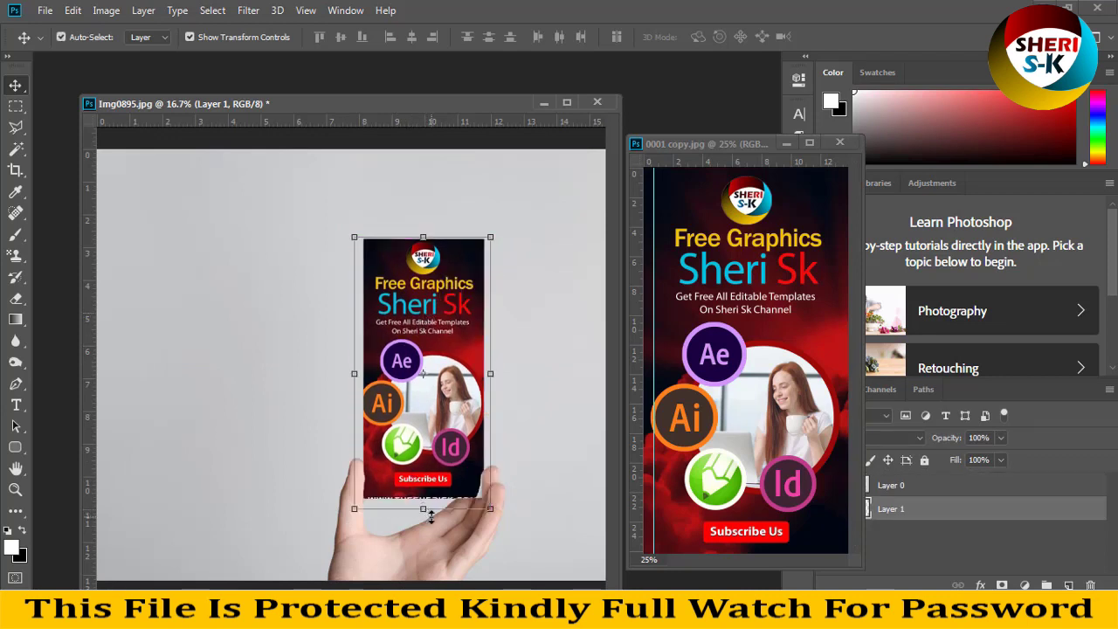
Resize the flyer's height and both sides to fit the card cut-out.
left_click_drag(431, 517, 428, 499)
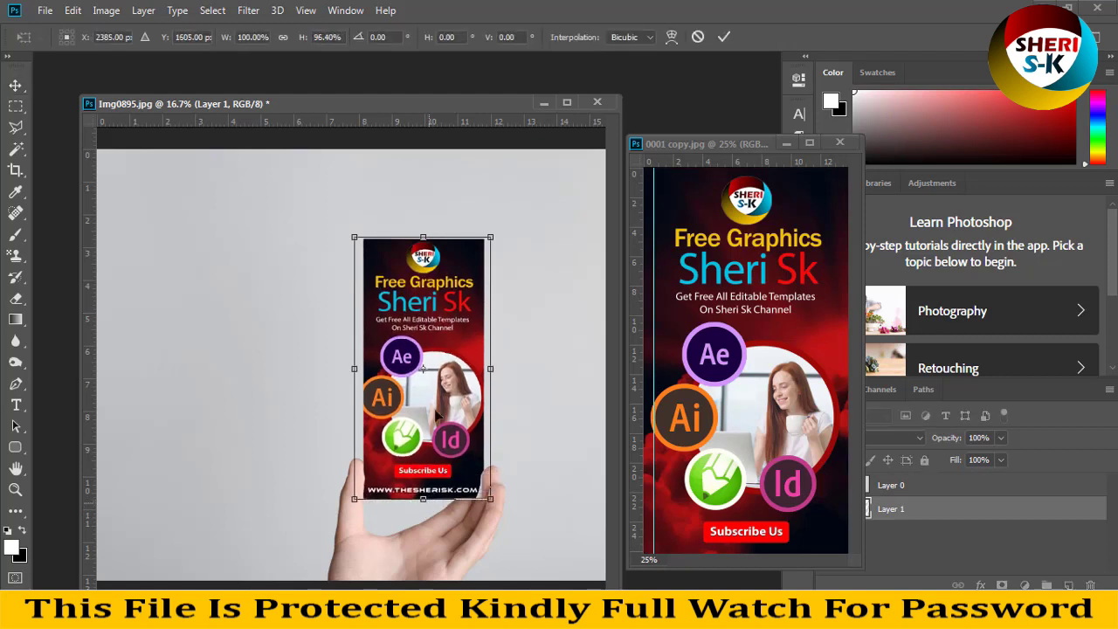
left_click_drag(352, 234, 360, 235)
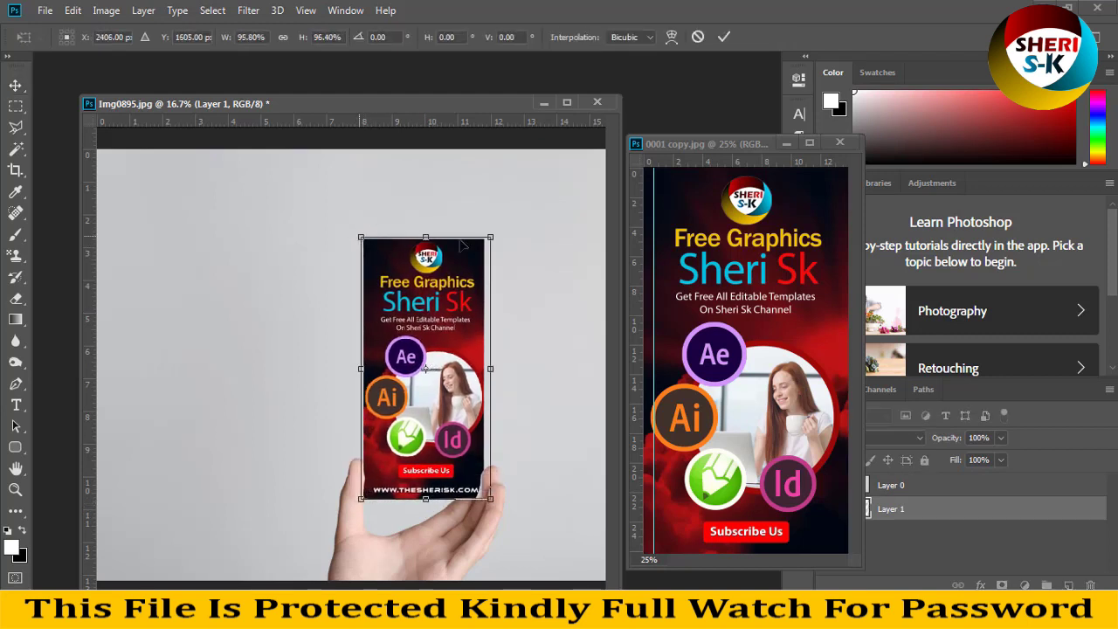
left_click_drag(488, 237, 486, 238)
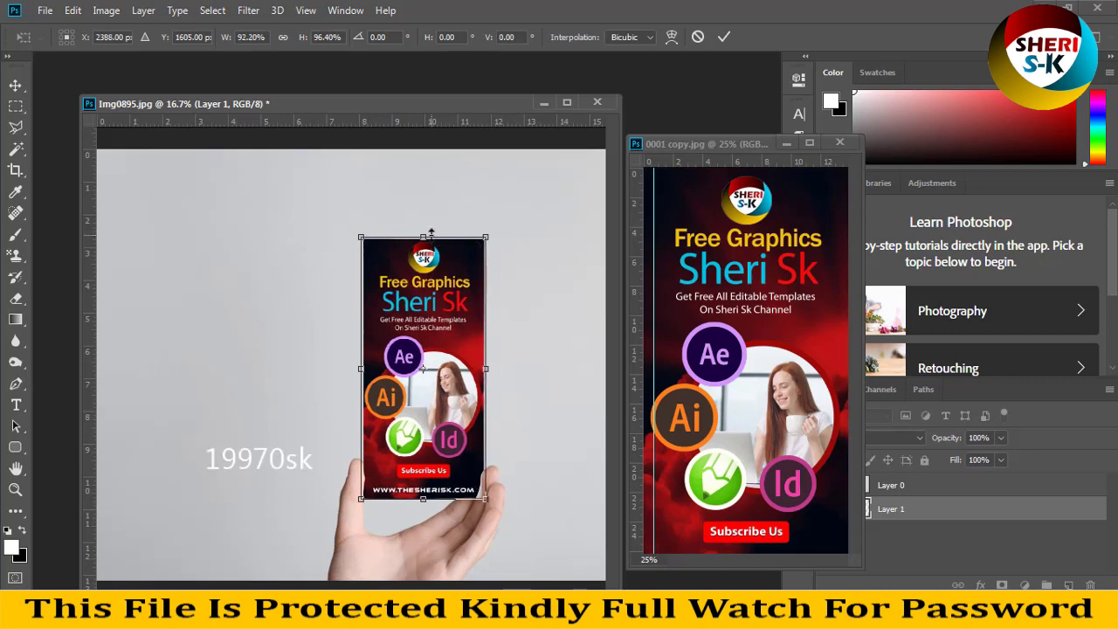
key("Return")
Zoom out to review the whole mockup, then close Img0895.
left_click(523, 257, "ctrl")
key("ctrl+minus")
key("ctrl+minus")
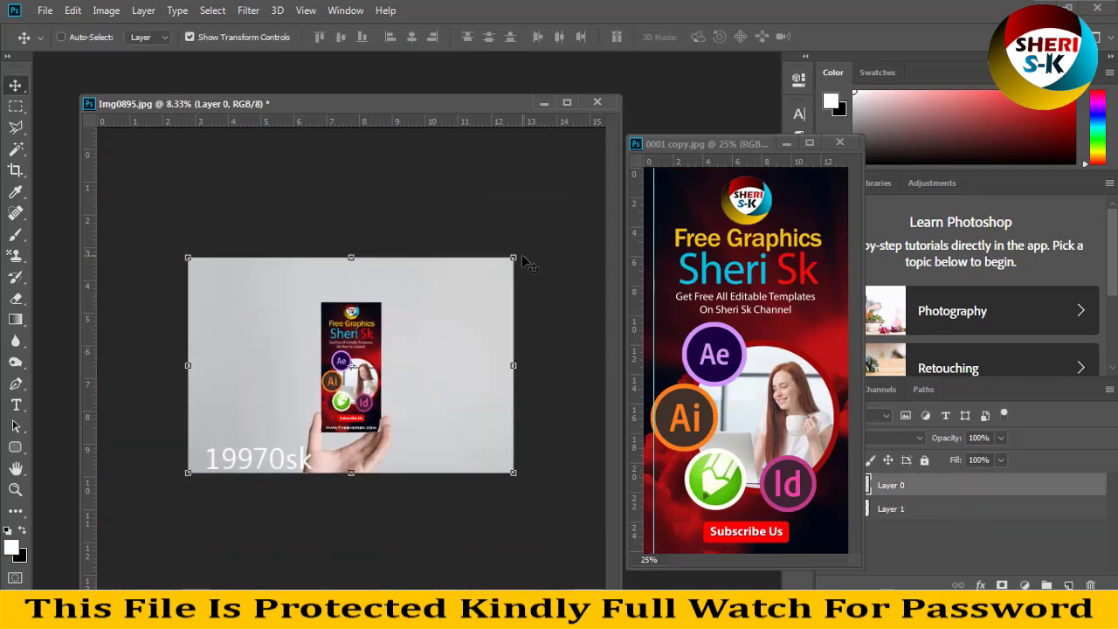
key("ctrl+t")
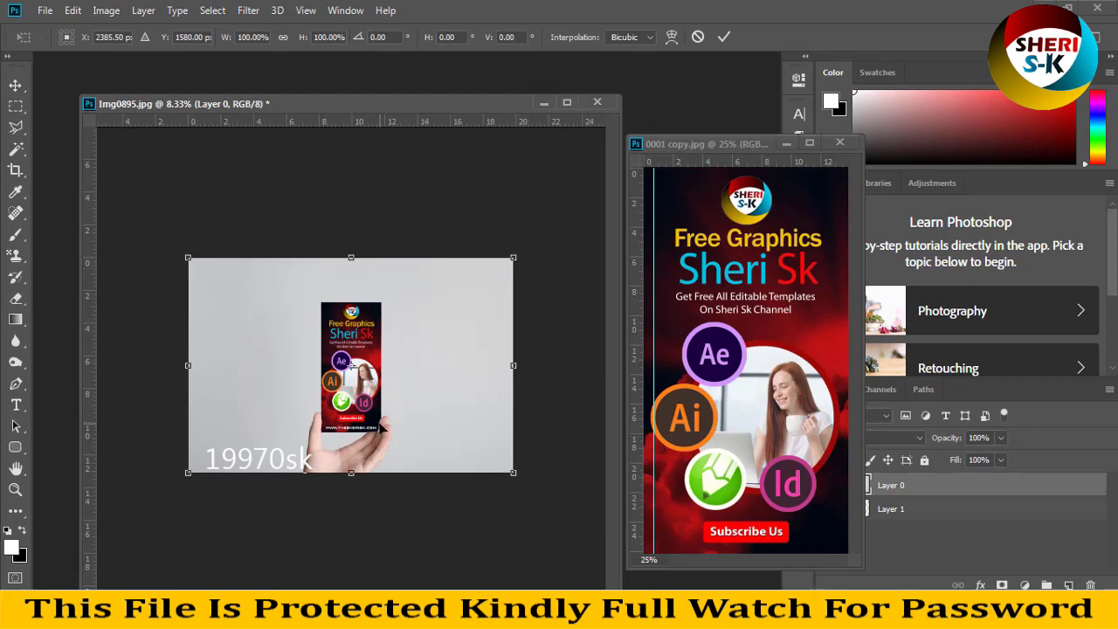
scroll(380, 428, "up", 5)
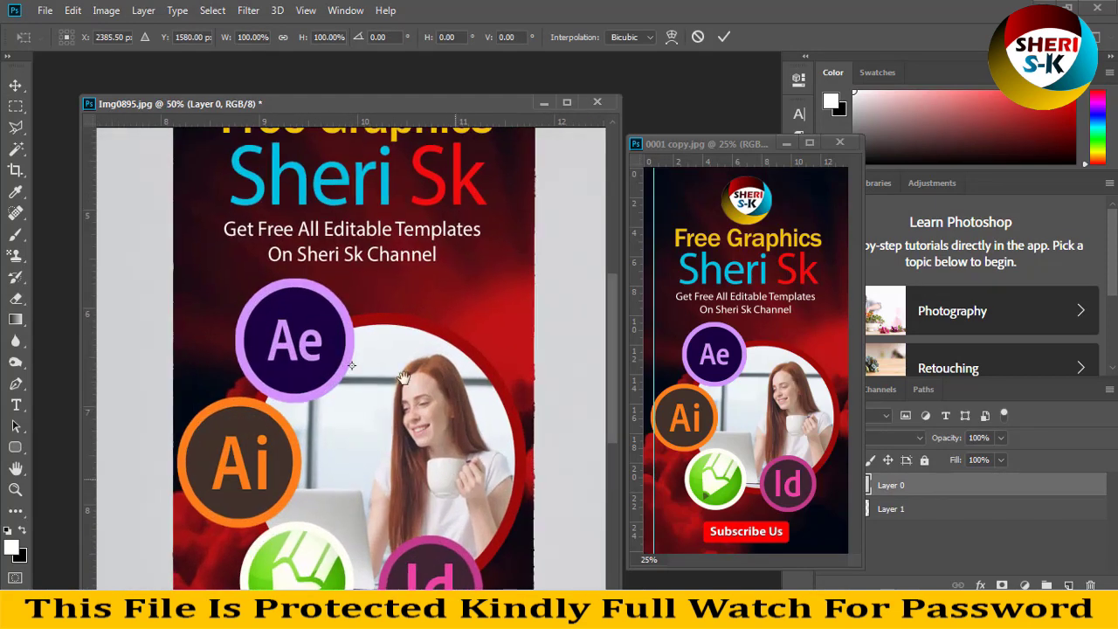
left_click_drag(369, 351, 365, 340)
scroll(354, 348, "up", 1)
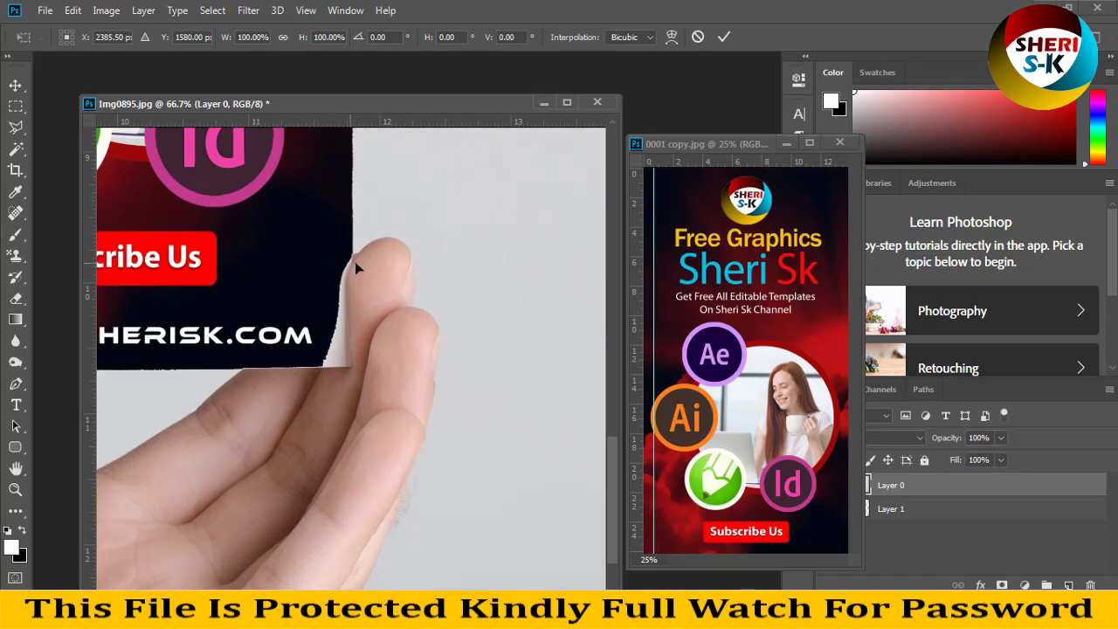
scroll(300, 333, "down", 3)
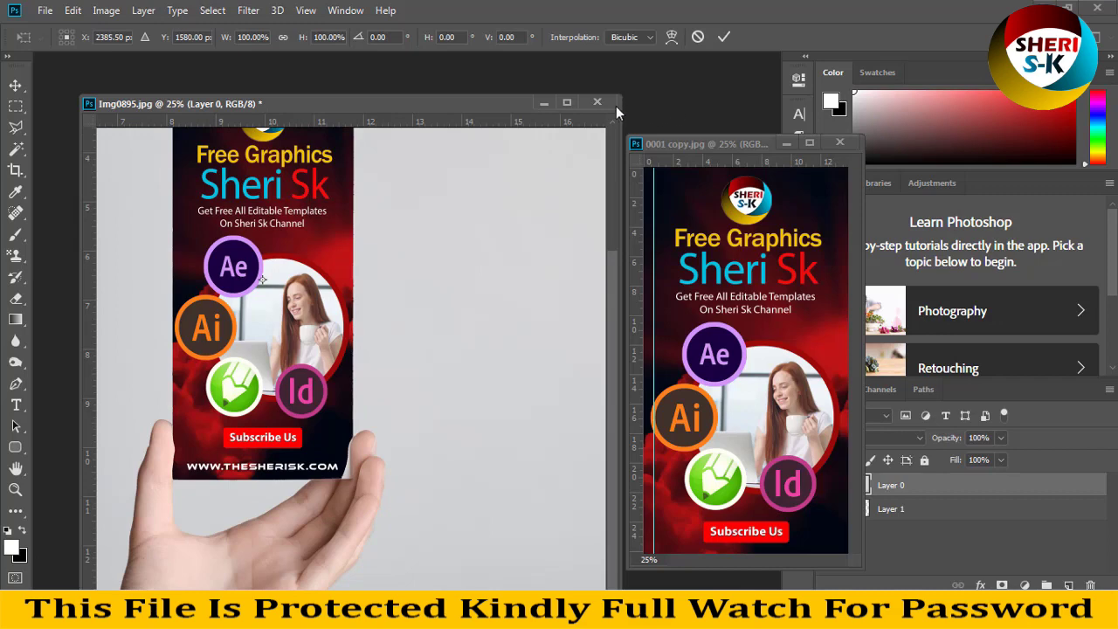
key("Return")
left_click(593, 103)
Close 0001 copy.jpg without saving and drag Img0885.jpg from Explorer into Photoshop.
left_click(560, 243)
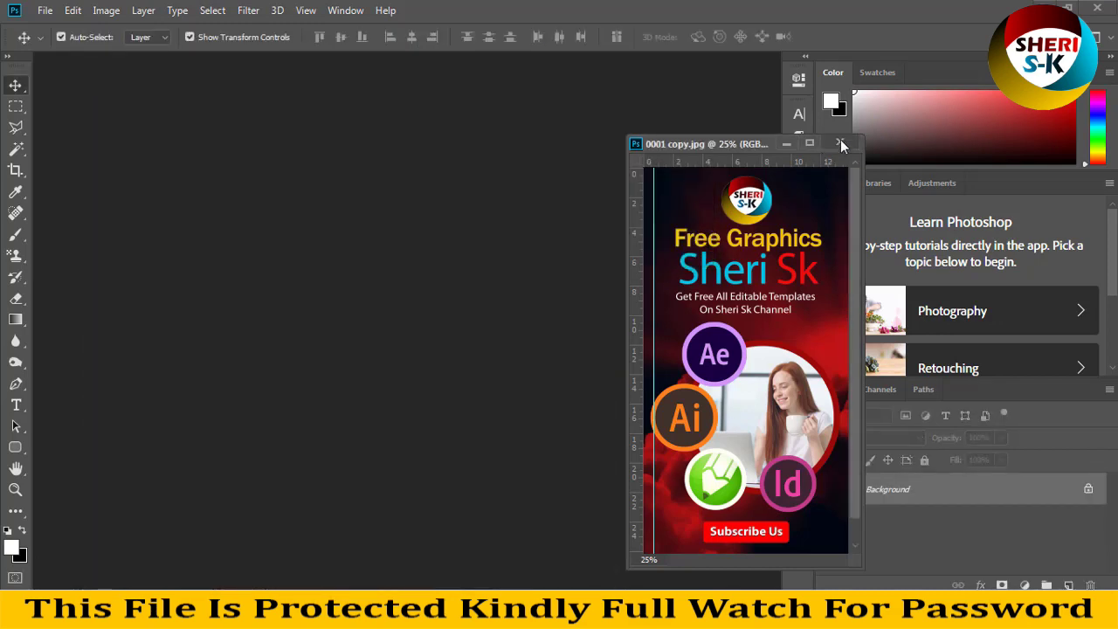
left_click(841, 145)
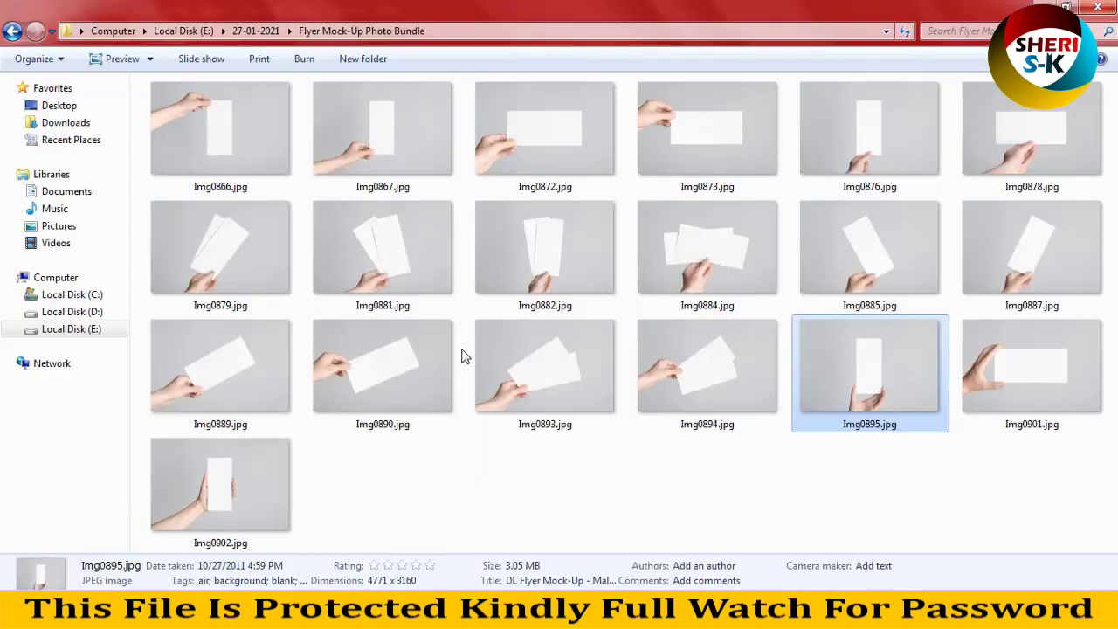
left_click(882, 242)
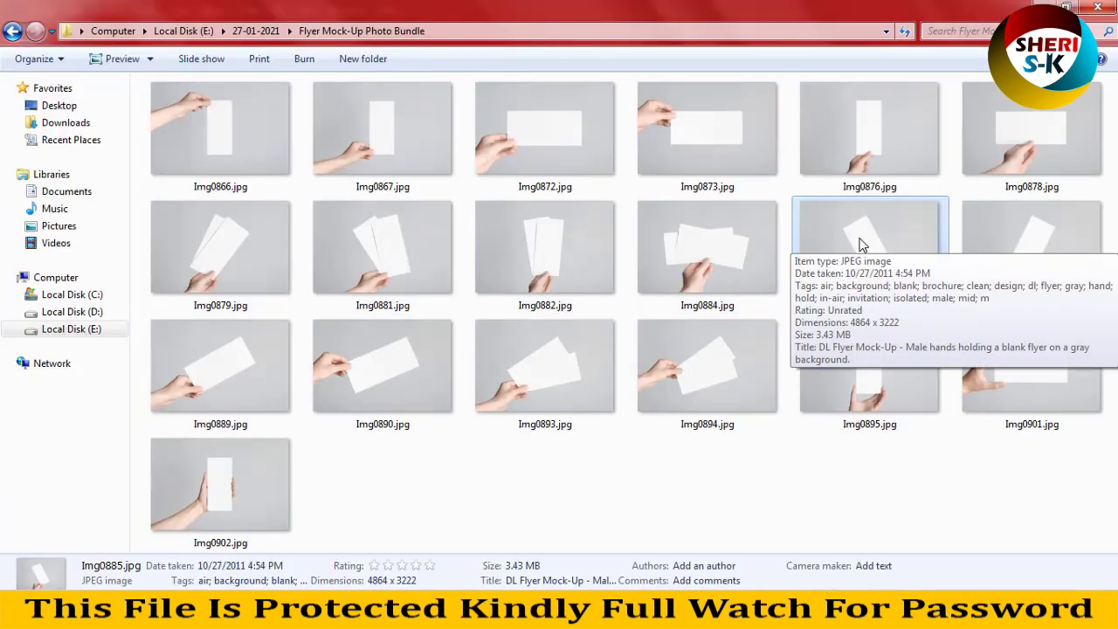
left_click_drag(860, 245, 321, 279)
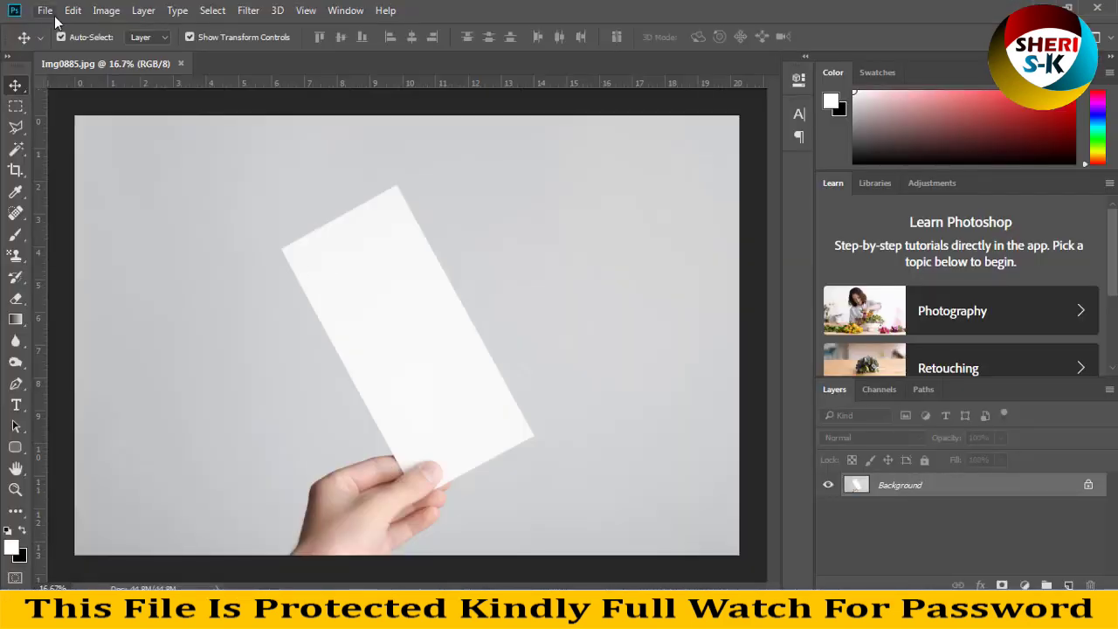
Open gettyimages-573105543-portrait.jpeg, apply Auto Tone, and float it in its own window.
left_click(46, 12)
left_click(50, 42)
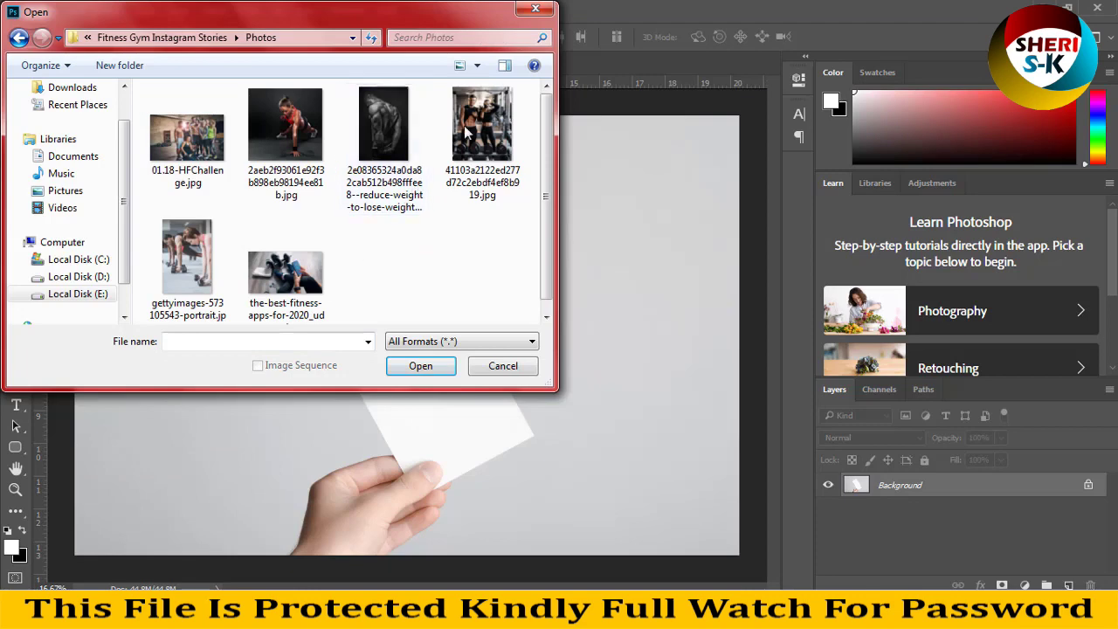
double_click(206, 251)
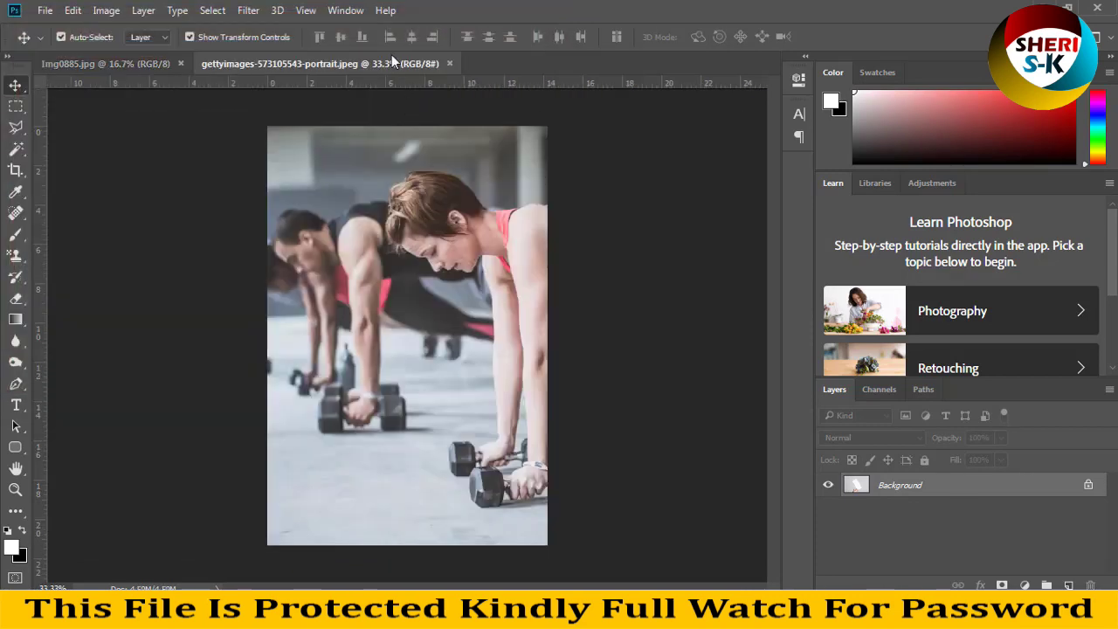
key("ctrl+shift+l")
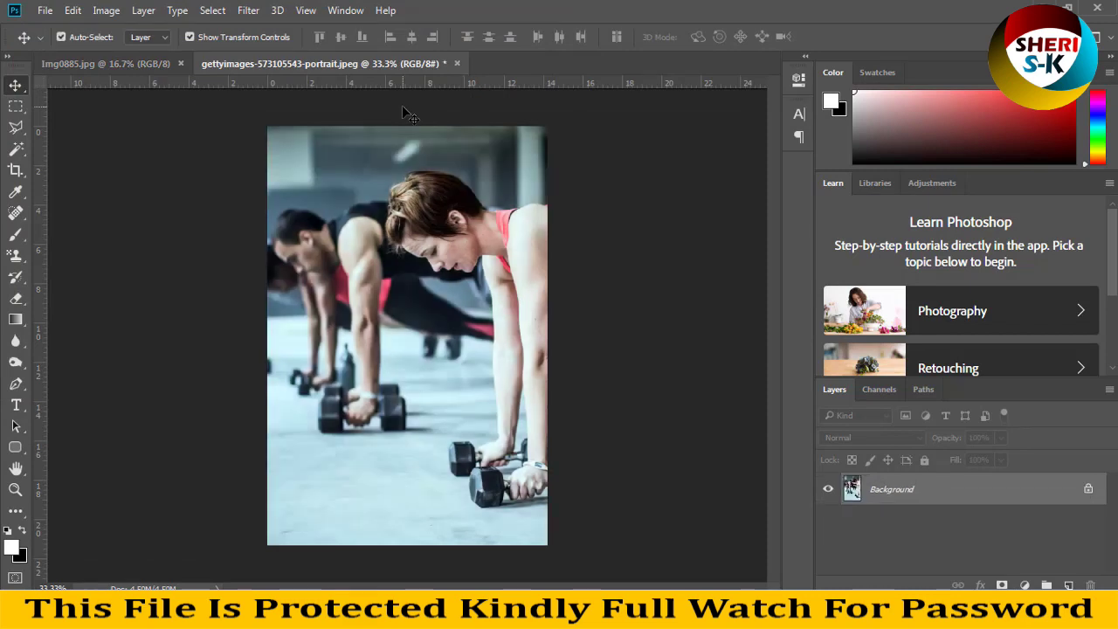
left_click_drag(372, 69, 439, 116)
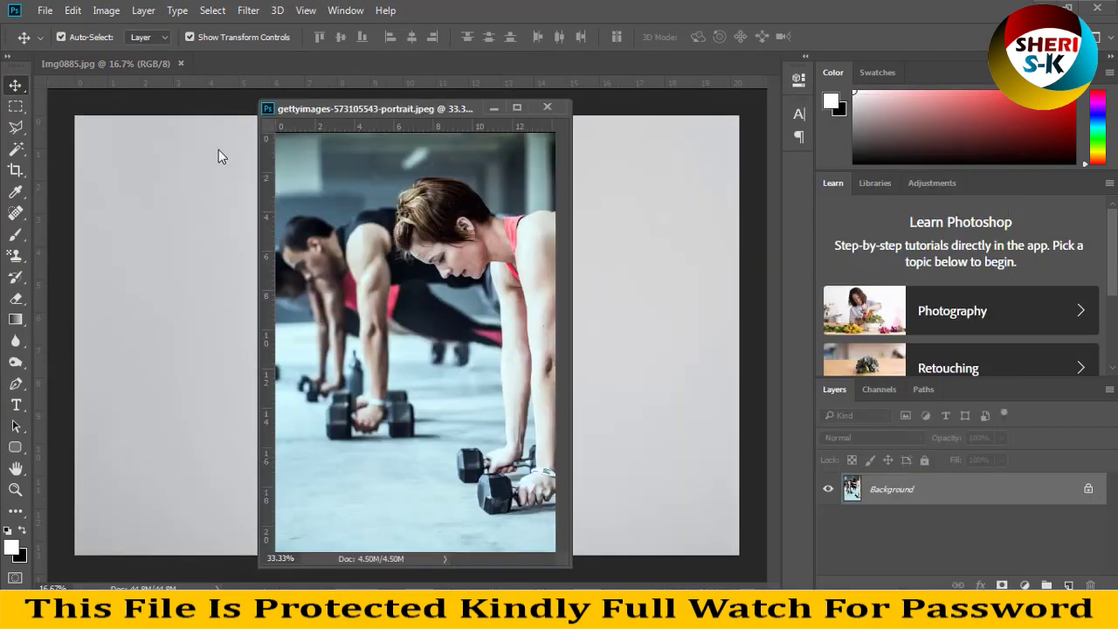
Unlock Img0885's Background and delete the Magic Wand–selected white paper, then deselect.
left_click_drag(407, 108, 736, 165)
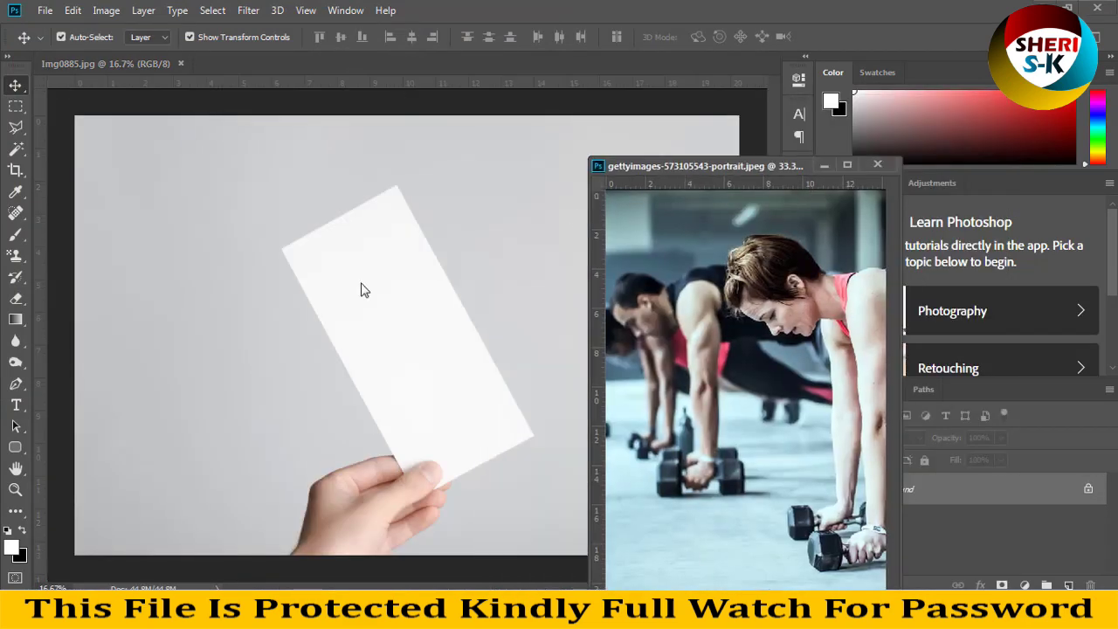
left_click(1088, 485)
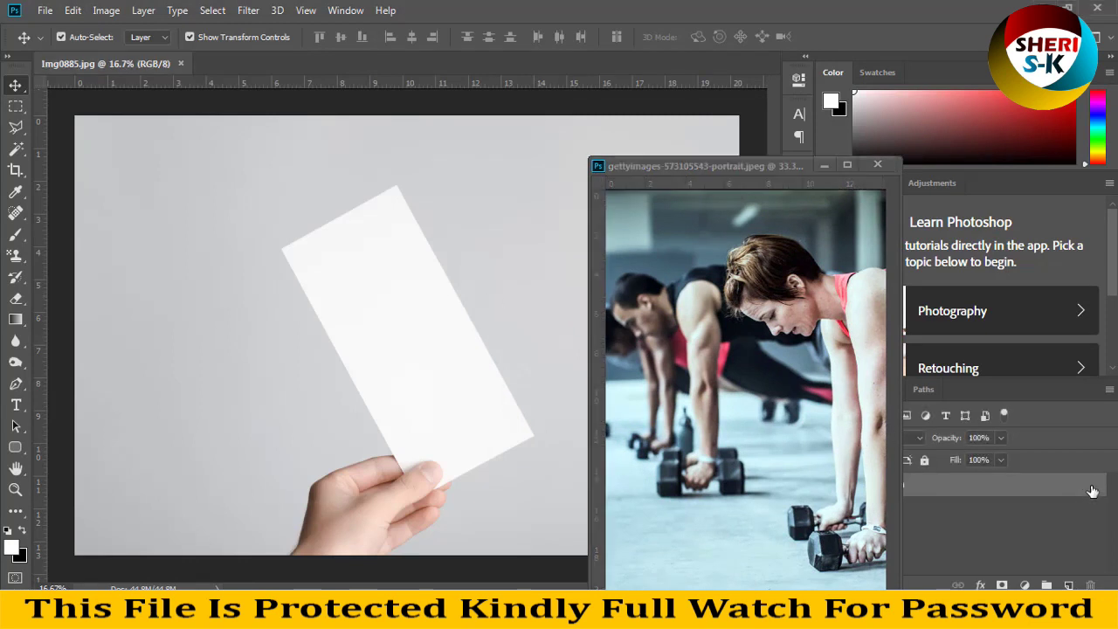
left_click(16, 148)
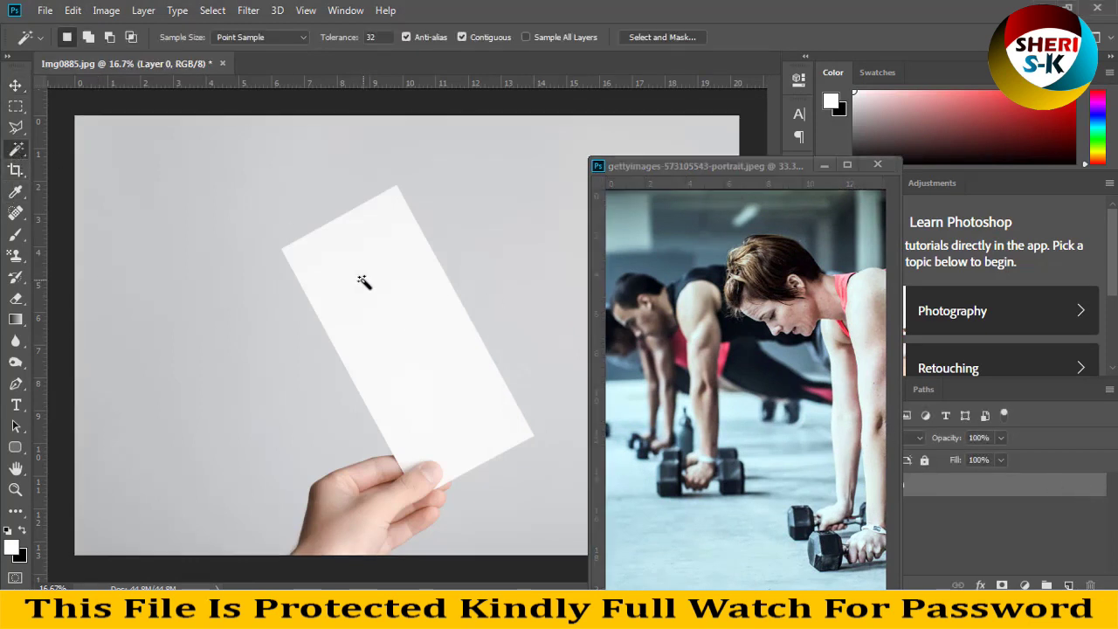
left_click(368, 289)
key("Delete")
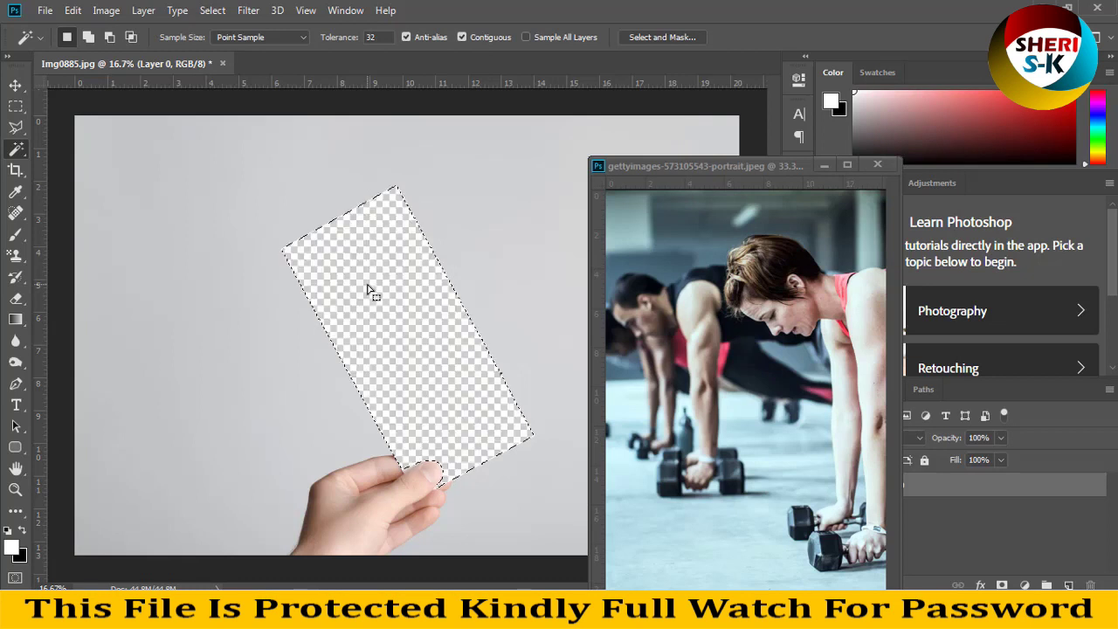
left_click(16, 106)
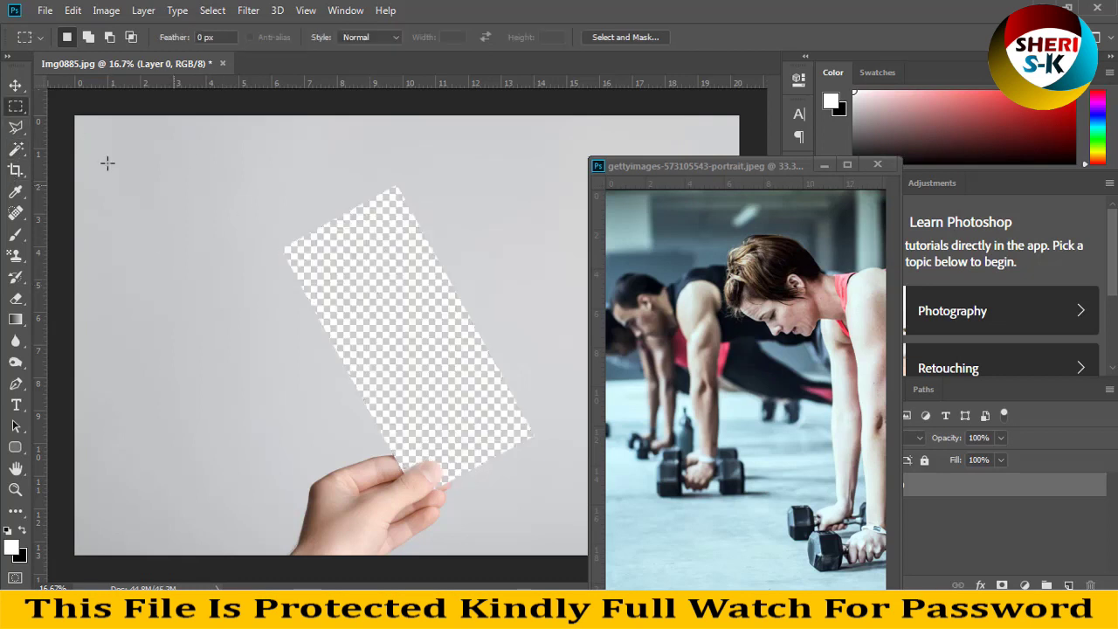
key("v")
left_click(680, 308)
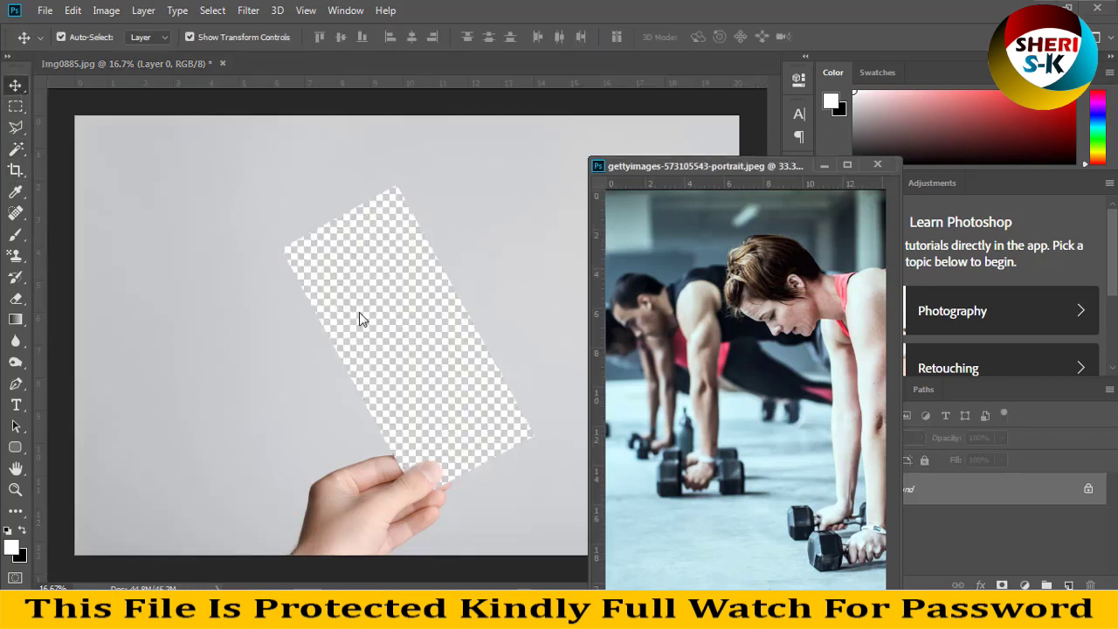
Drag the workout photo into Img0885, rotate it −30° and scale it to about 132%.
left_click_drag(711, 340, 422, 337)
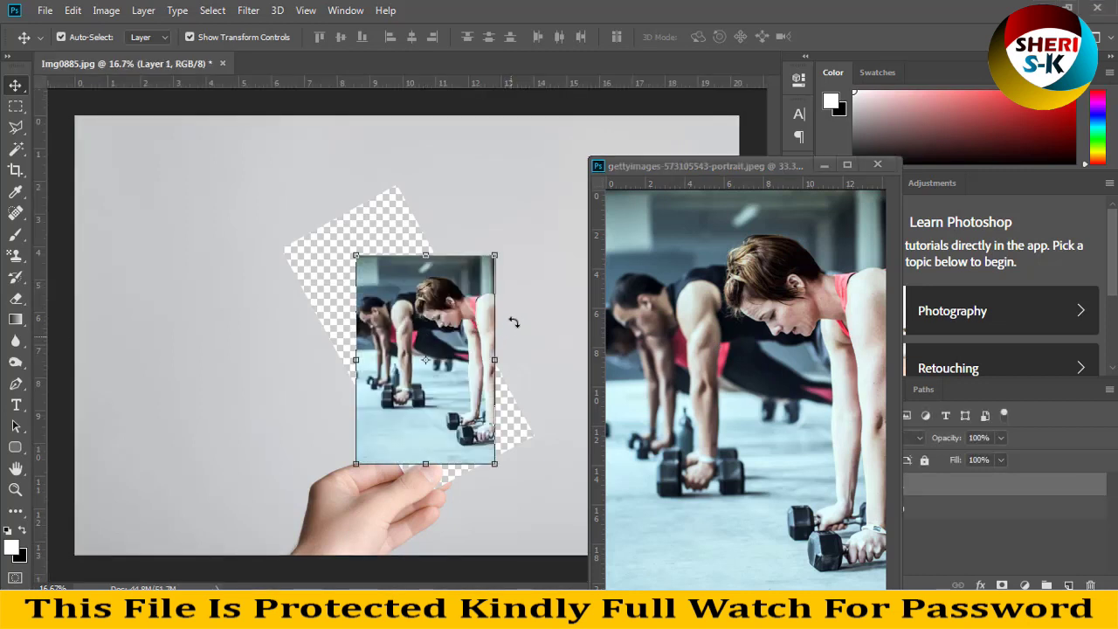
left_click_drag(511, 320, 494, 290)
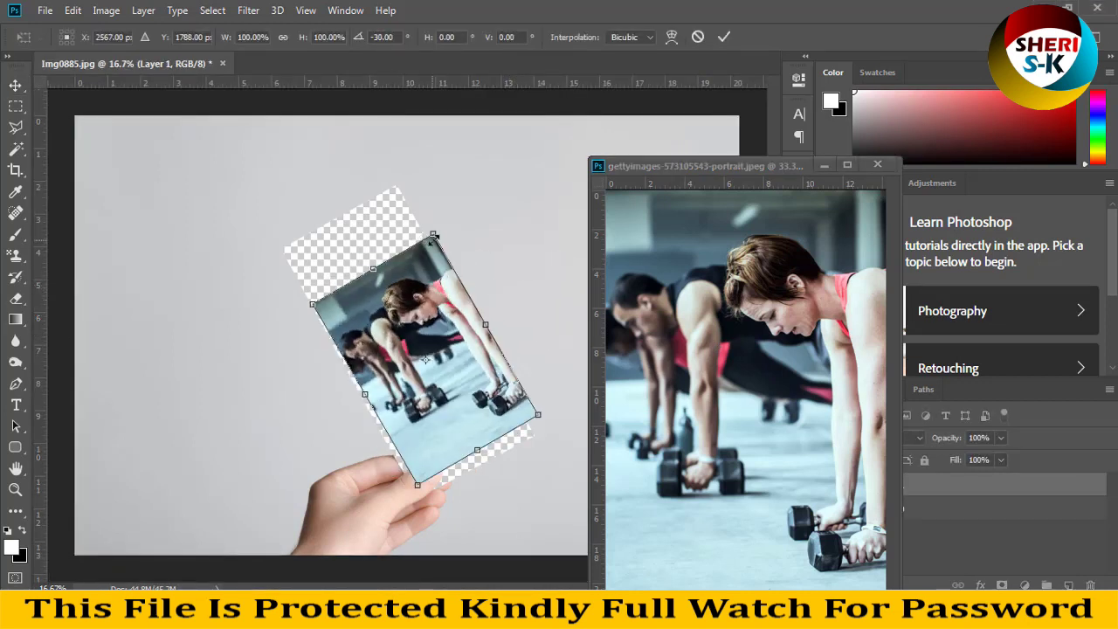
left_click_drag(433, 236, 438, 154)
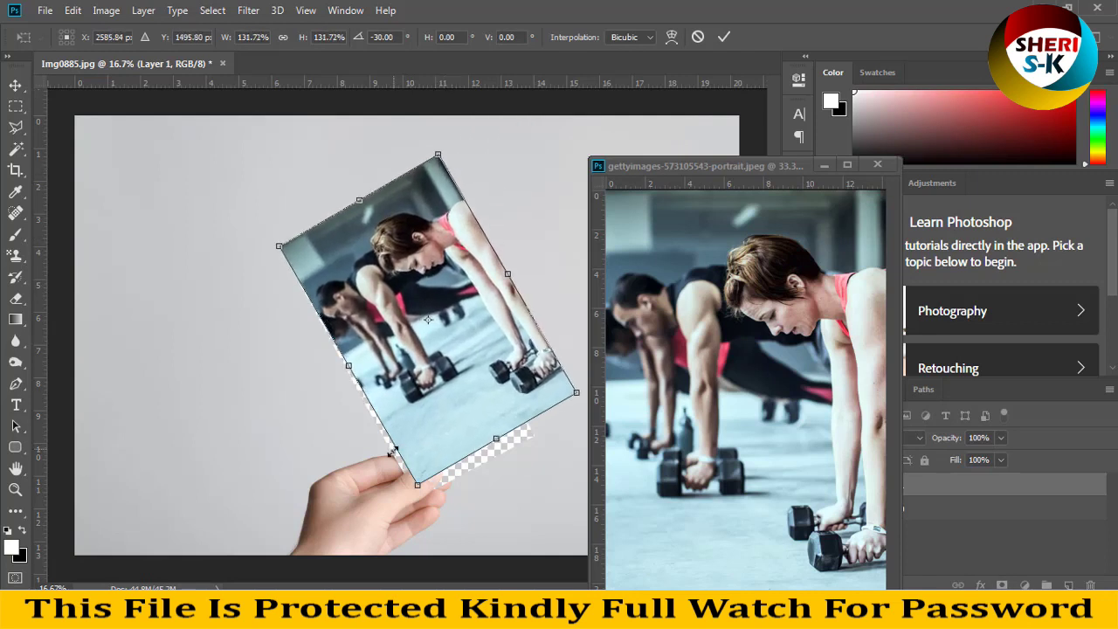
mouse_move(416, 489)
left_mouse_down()
mouse_move(402, 484)
mouse_move(400, 499)
left_mouse_up()
key("Return")
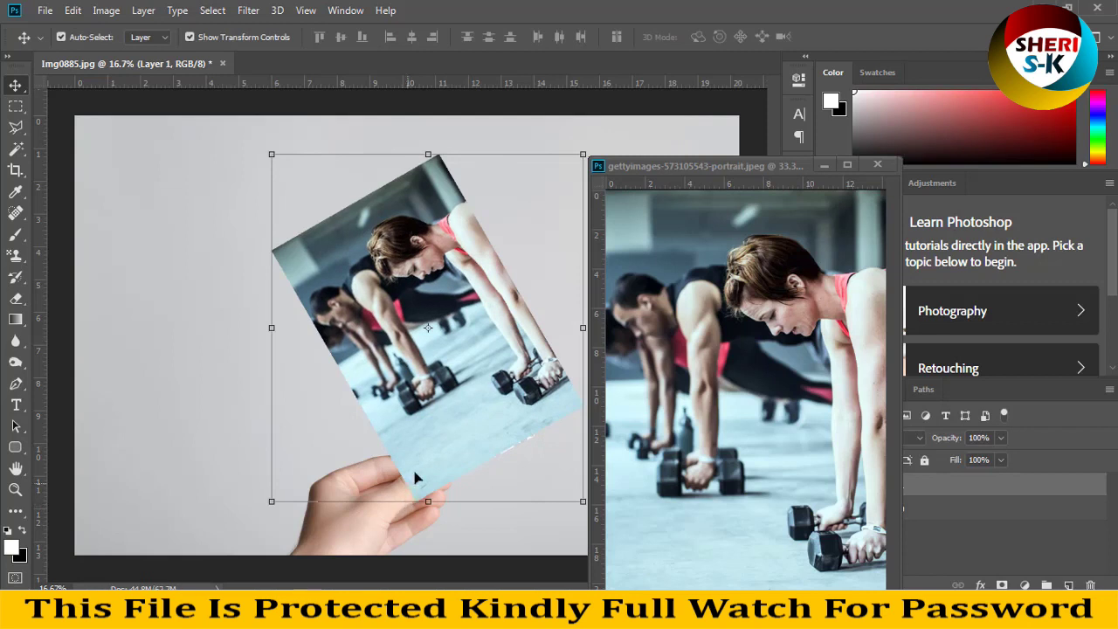
Send the photo below the hand layer and narrow it to about 96% width to fill the card.
left_click_drag(437, 446, 437, 454)
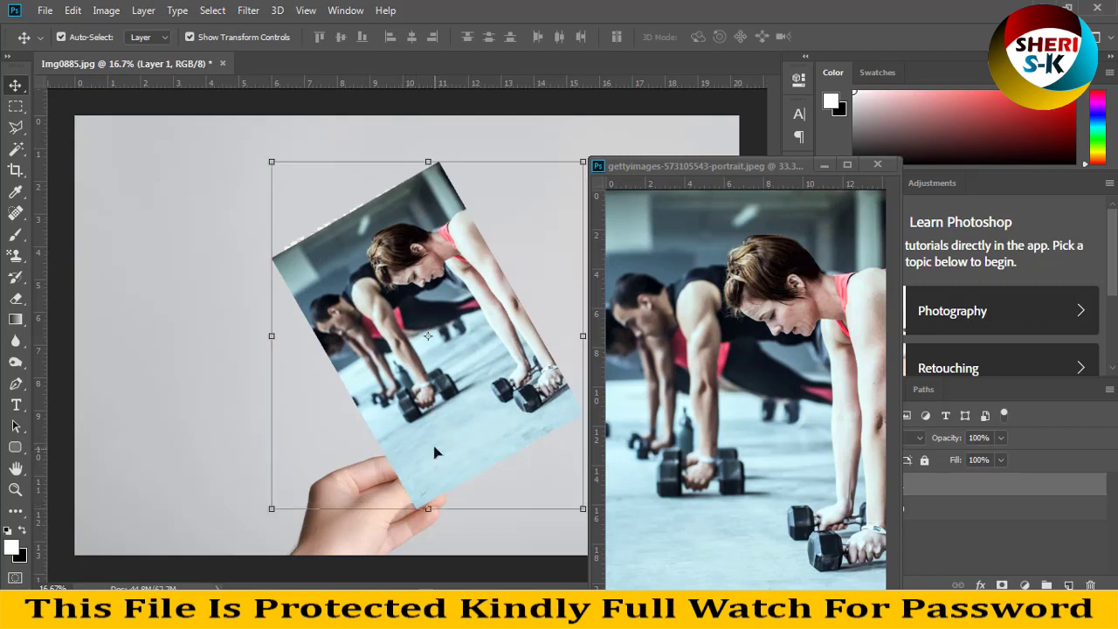
key("ctrl+bracketleft")
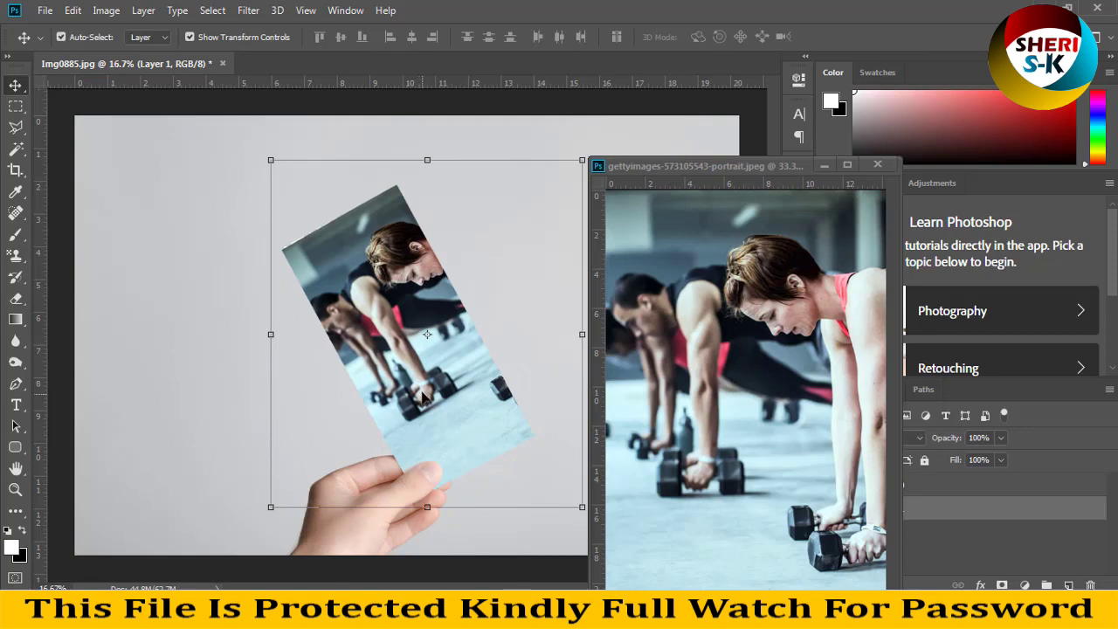
left_click_drag(416, 397, 408, 397)
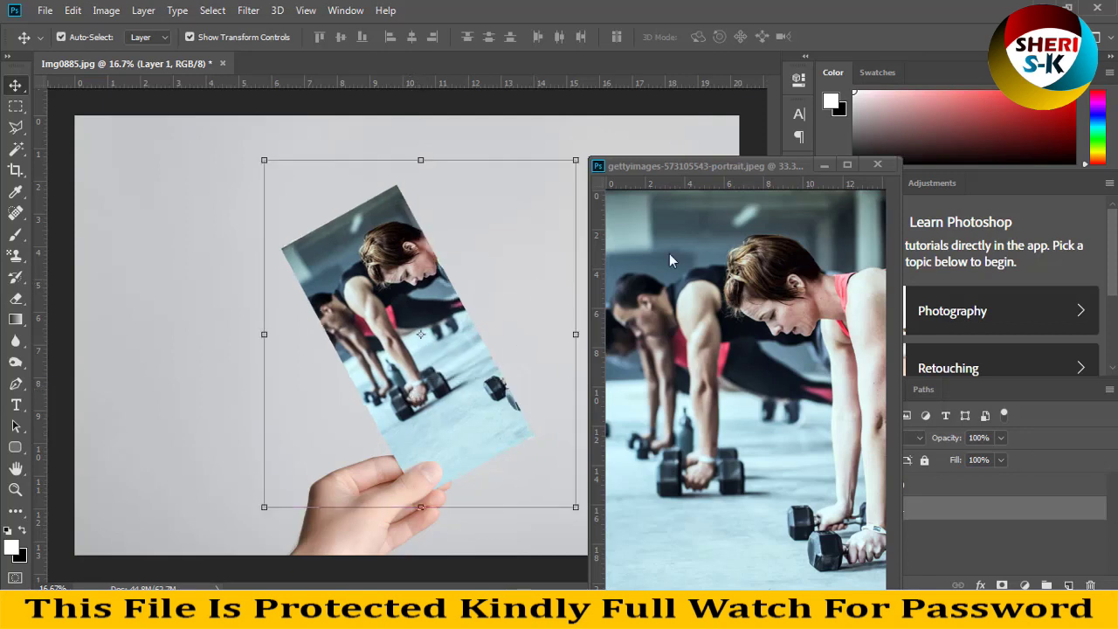
left_click(822, 166)
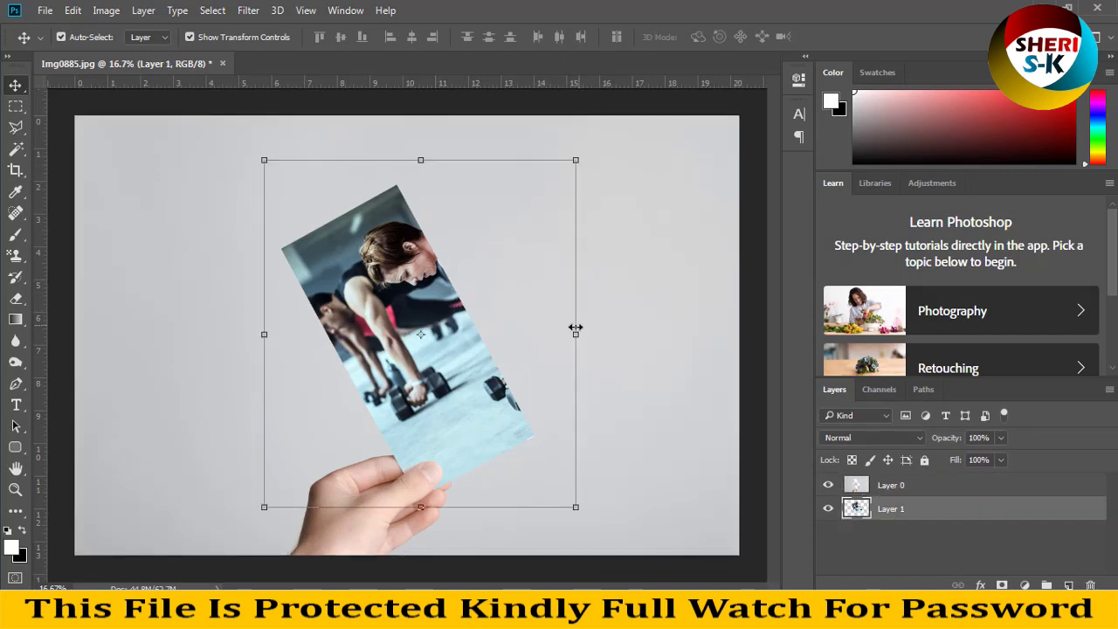
mouse_move(576, 328)
left_mouse_down()
mouse_move(550, 327)
mouse_move(562, 331)
left_mouse_up()
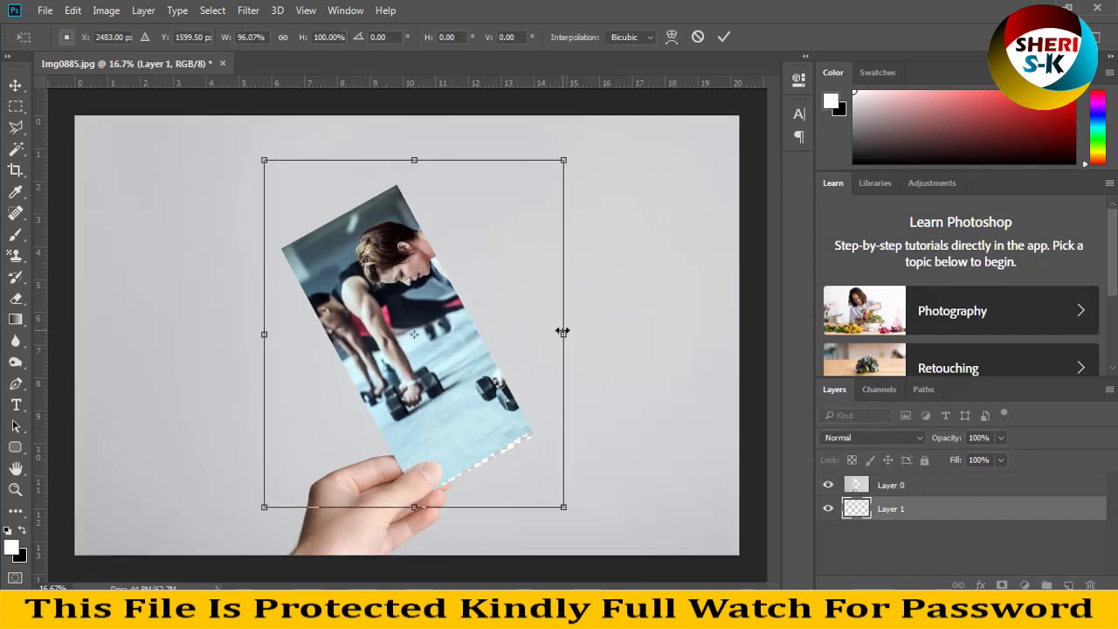
left_click_drag(379, 348, 382, 349)
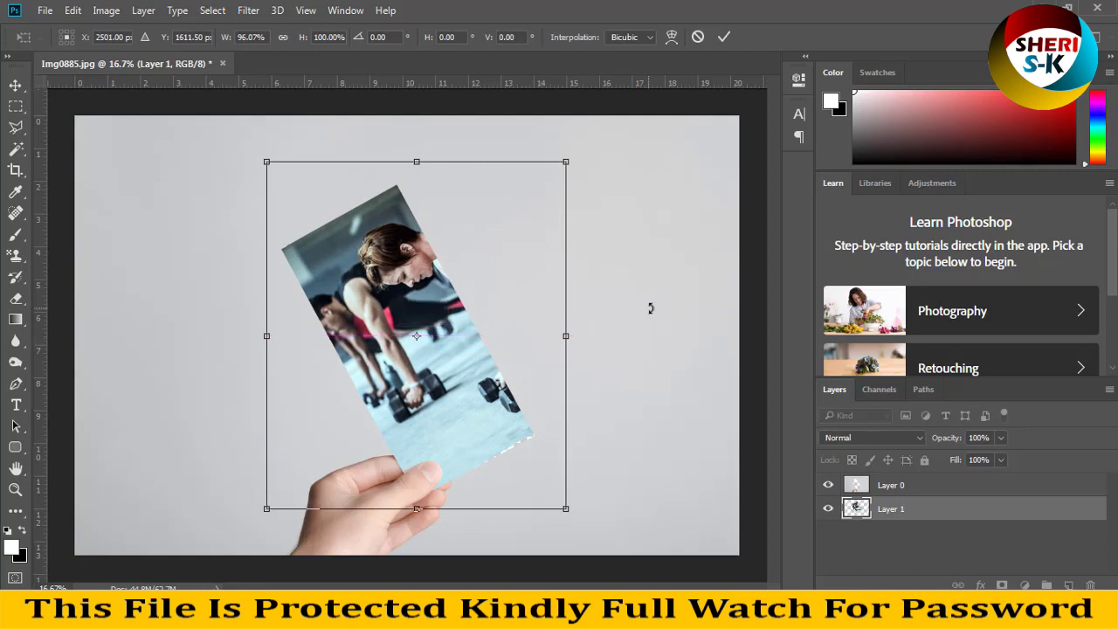
key("Return")
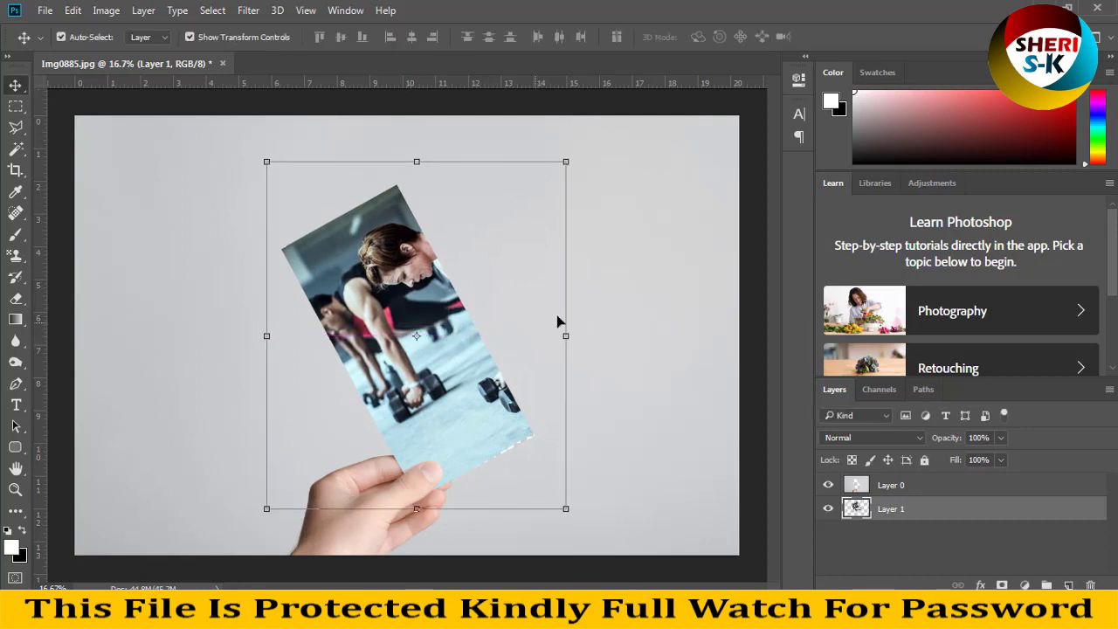
left_click(577, 332, "ctrl")
Zoom out, commit the transform, and delete the workout photo layer (Layer 1).
key("ctrl+minus")
key("ctrl+minus")
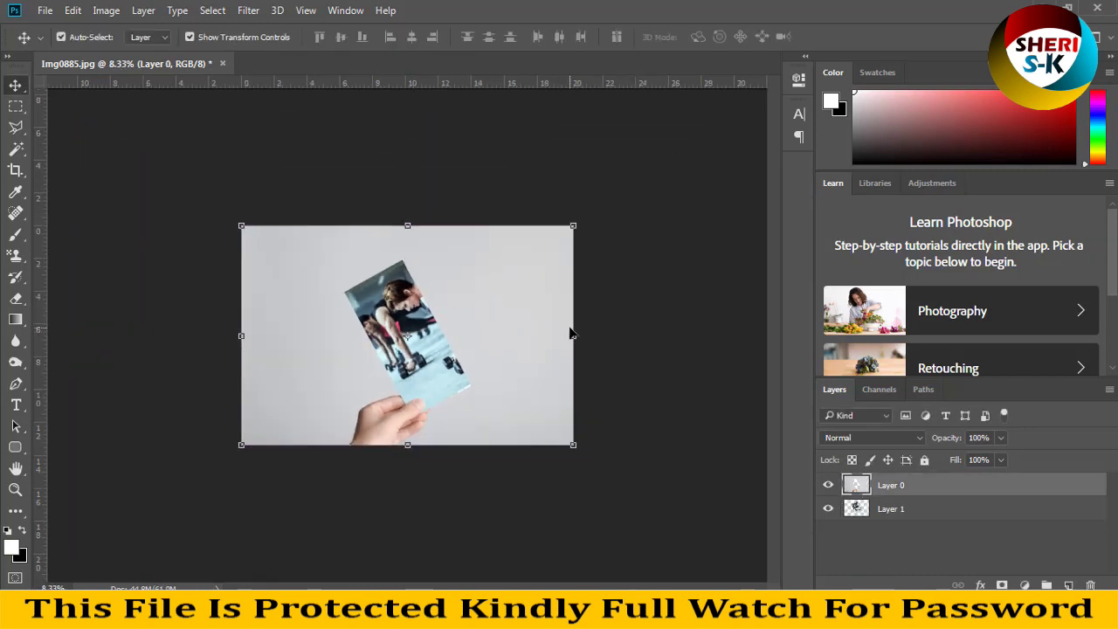
key("ctrl+t")
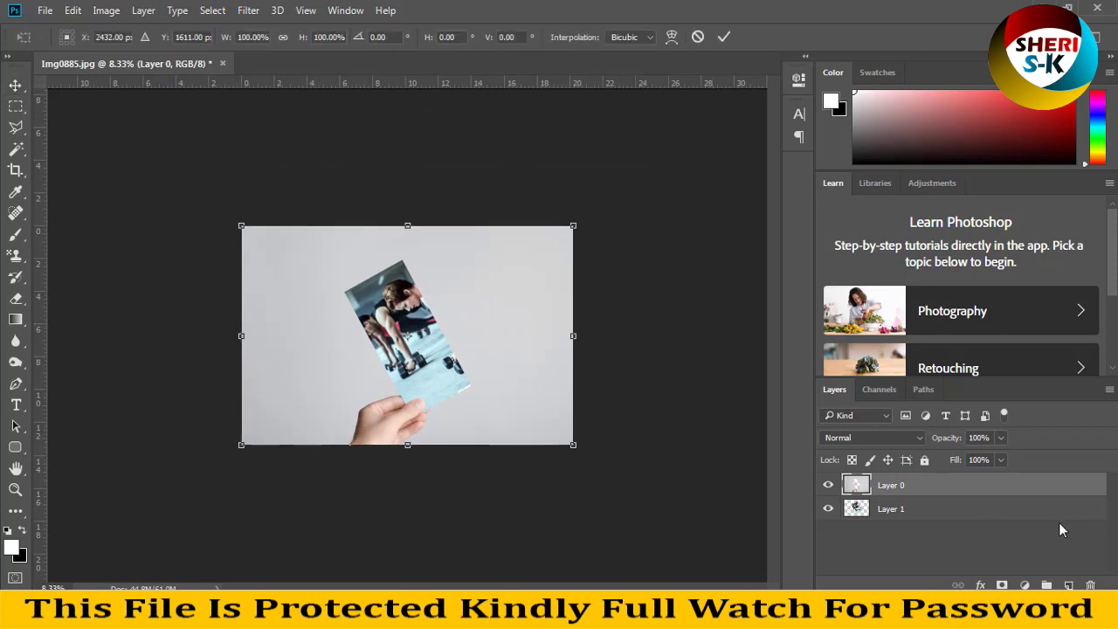
key("Return")
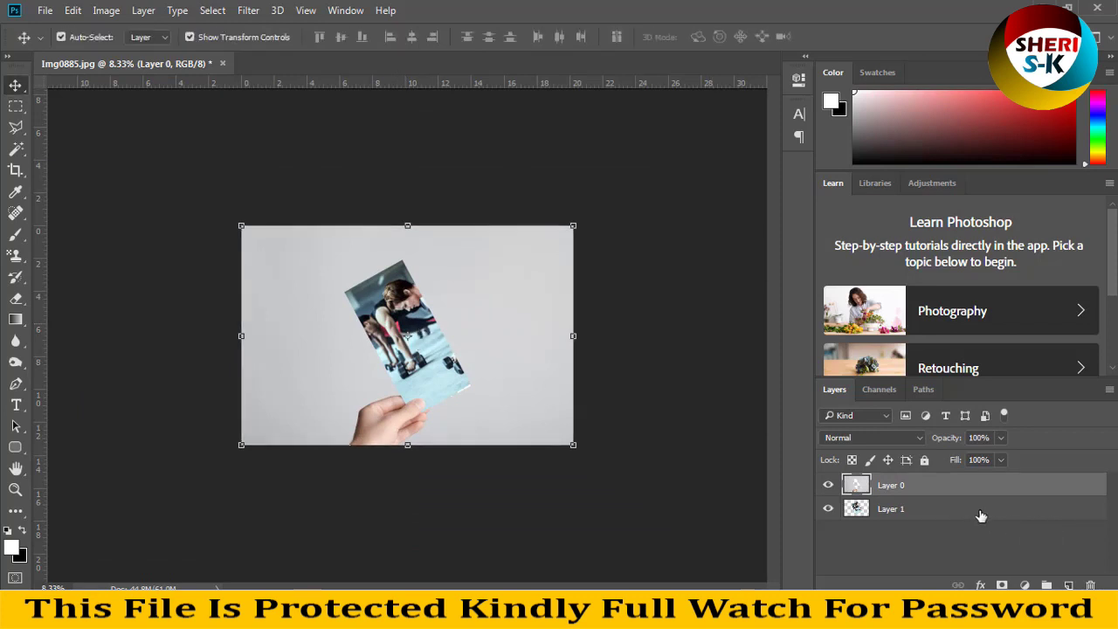
left_click(979, 513)
key("Delete")
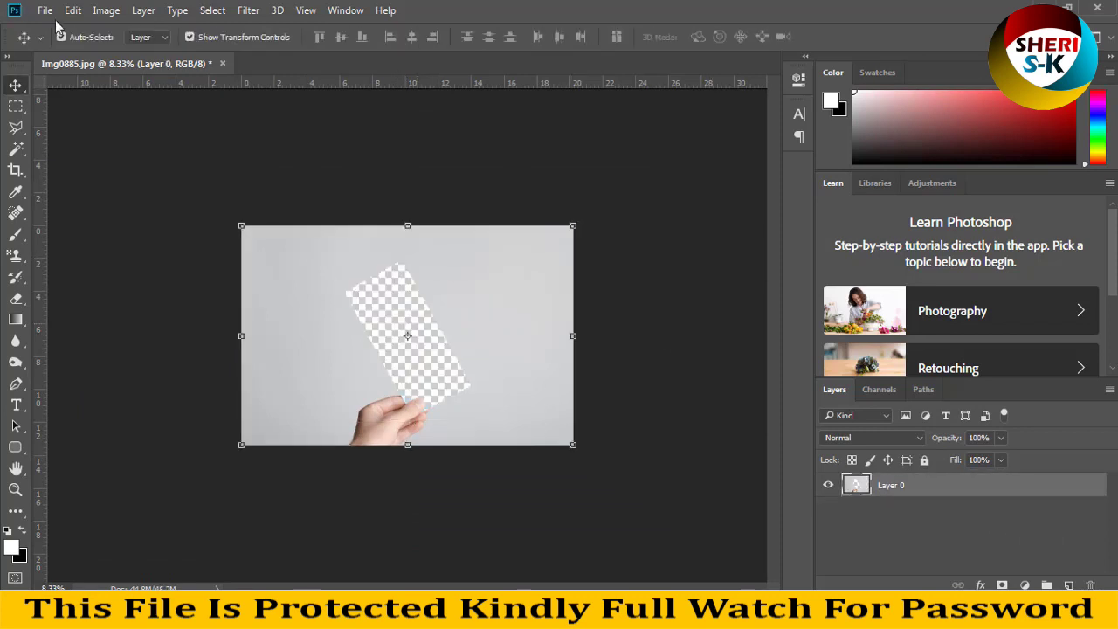
Open the black-and-white muscular back photo in its own floating window.
left_click(45, 11)
left_click(62, 47)
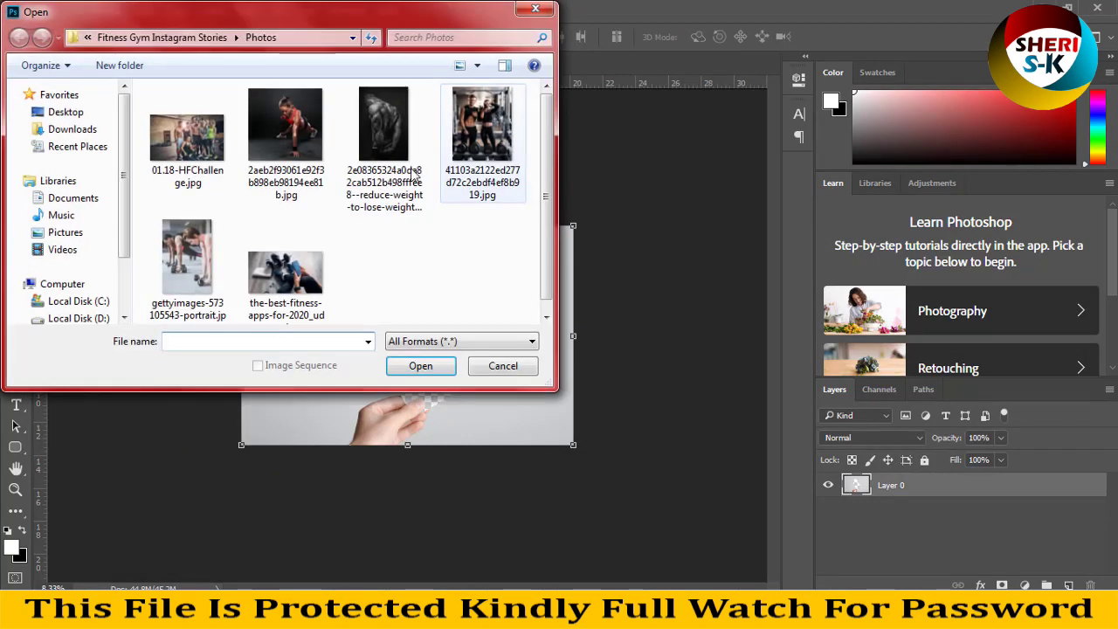
double_click(380, 139)
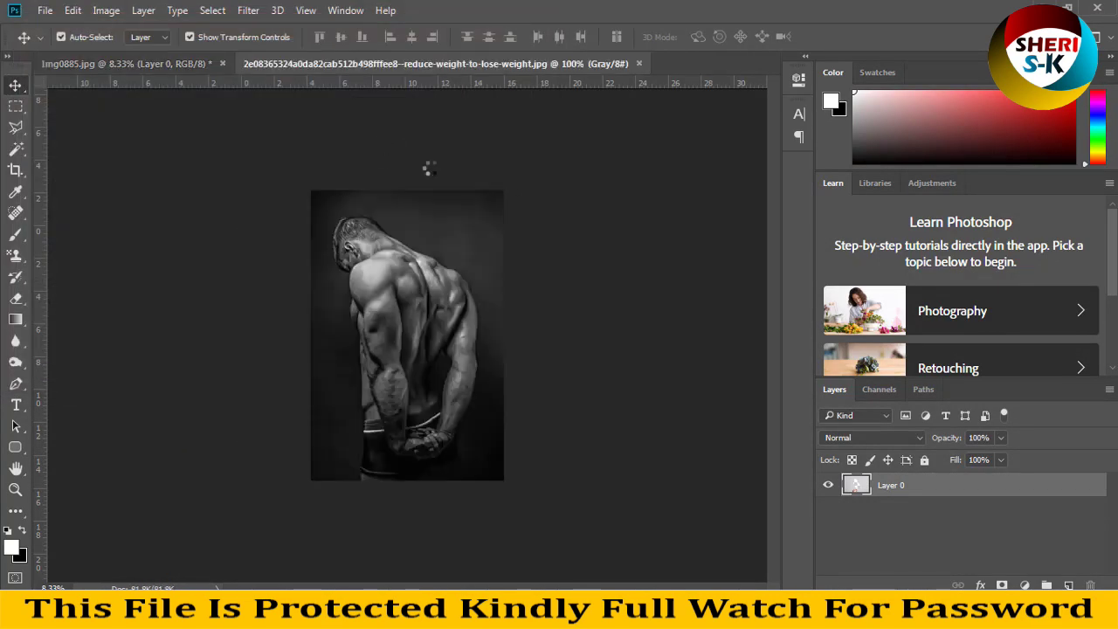
left_click_drag(424, 66, 629, 215)
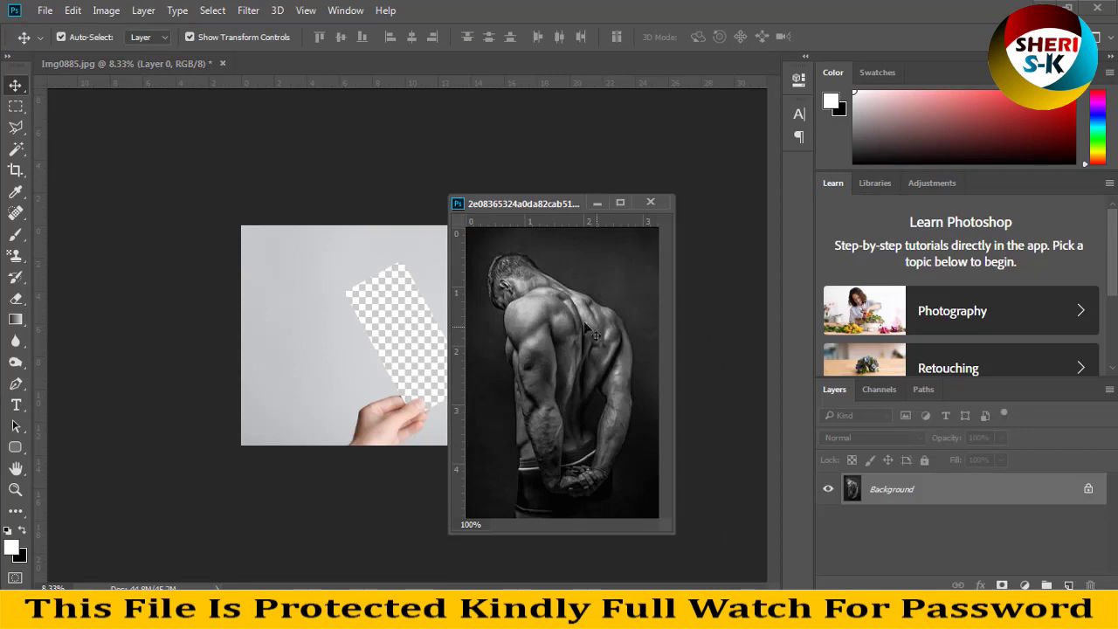
Drag the back photo into Img0885, close its window, and size it over the card.
left_click_drag(593, 334, 448, 163)
left_click(651, 203)
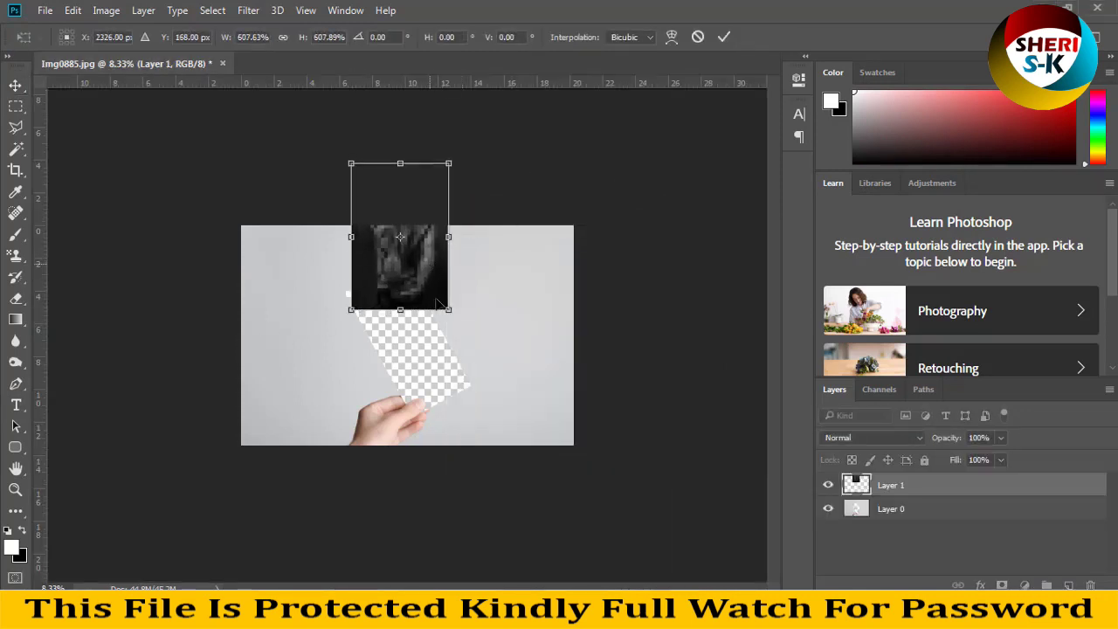
left_click_drag(437, 303, 455, 365)
key("Return")
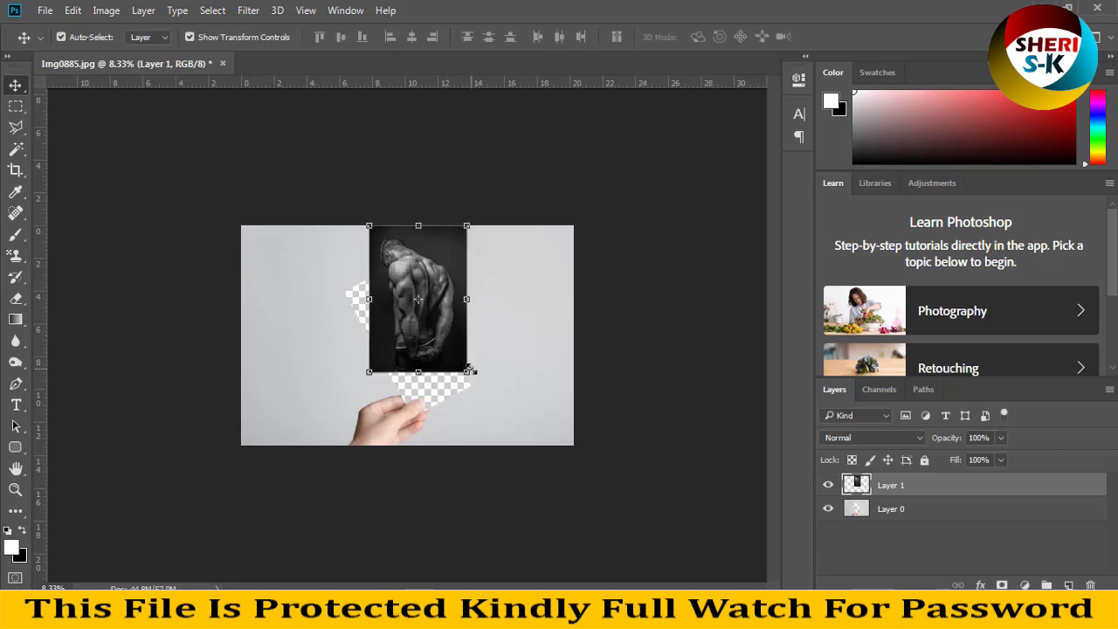
Rotate the bodybuilder photo −30° and send Layer 1 below the hand layer to fill the card.
left_click_drag(482, 344, 431, 354)
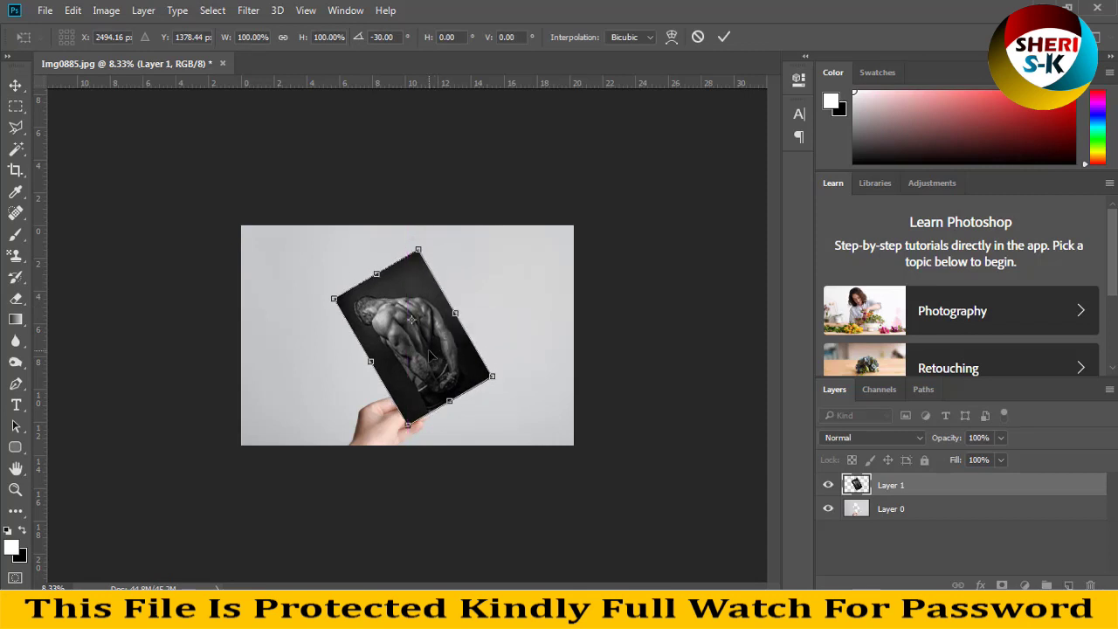
key("Return")
key("ctrl+bracketleft")
left_click(467, 306)
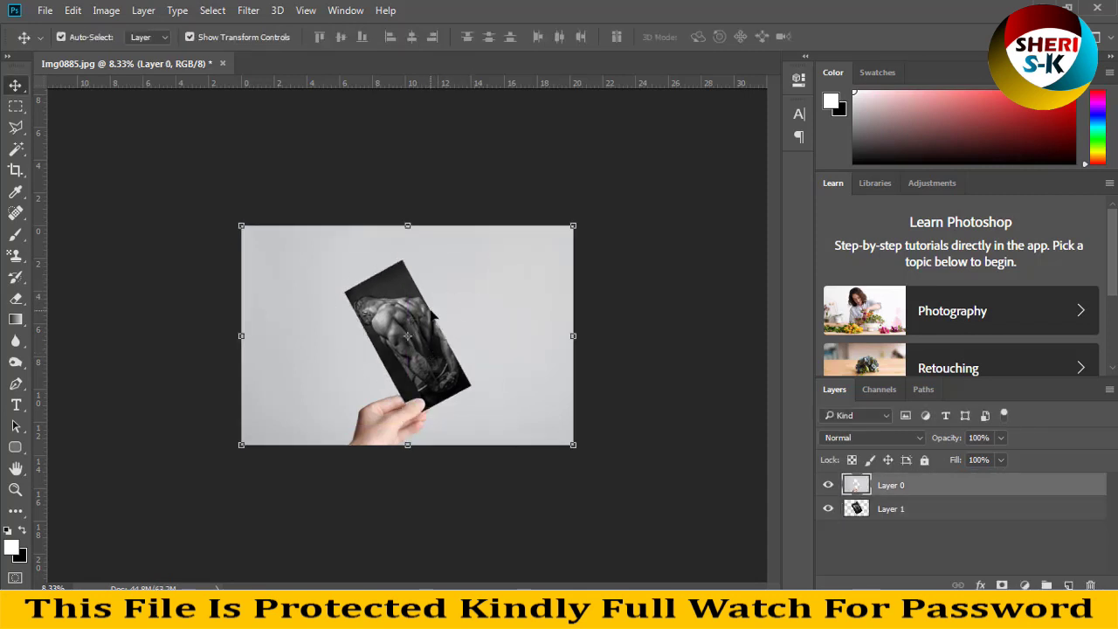
left_click(410, 349)
left_click(612, 367)
key("ctrl+plus")
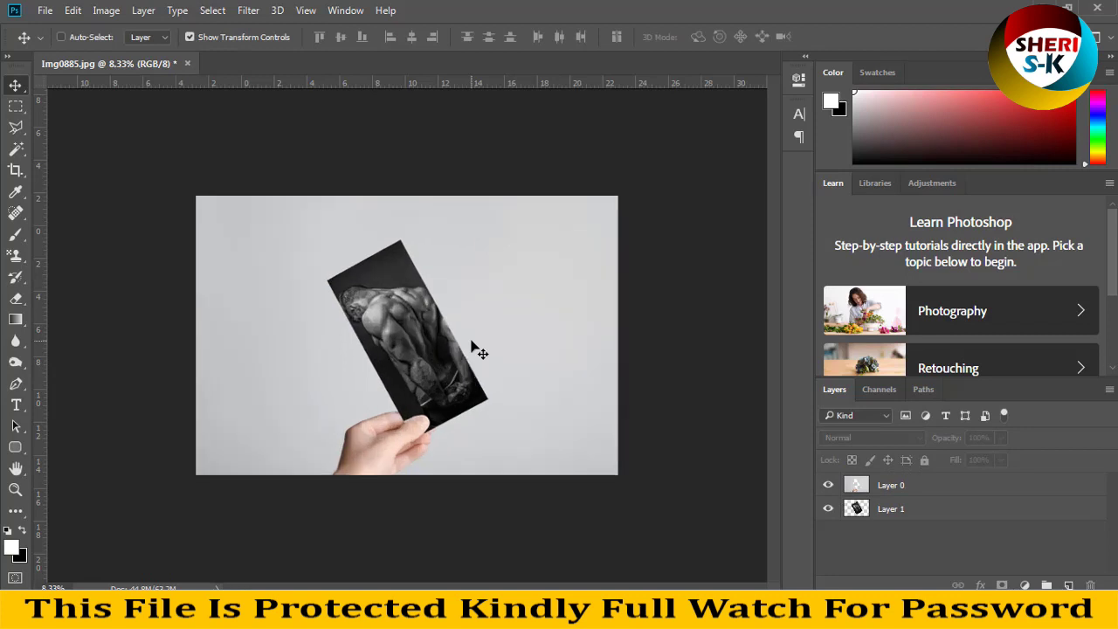